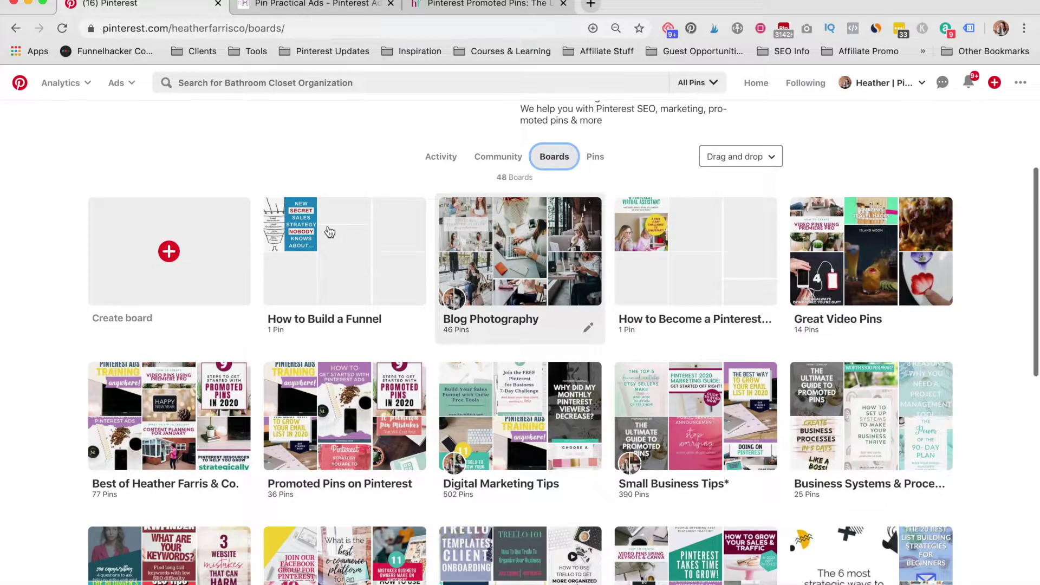
# Open the Promoted Pins on Pinterest board and start creating a new ad campaign.
pyautogui.click(380, 432)
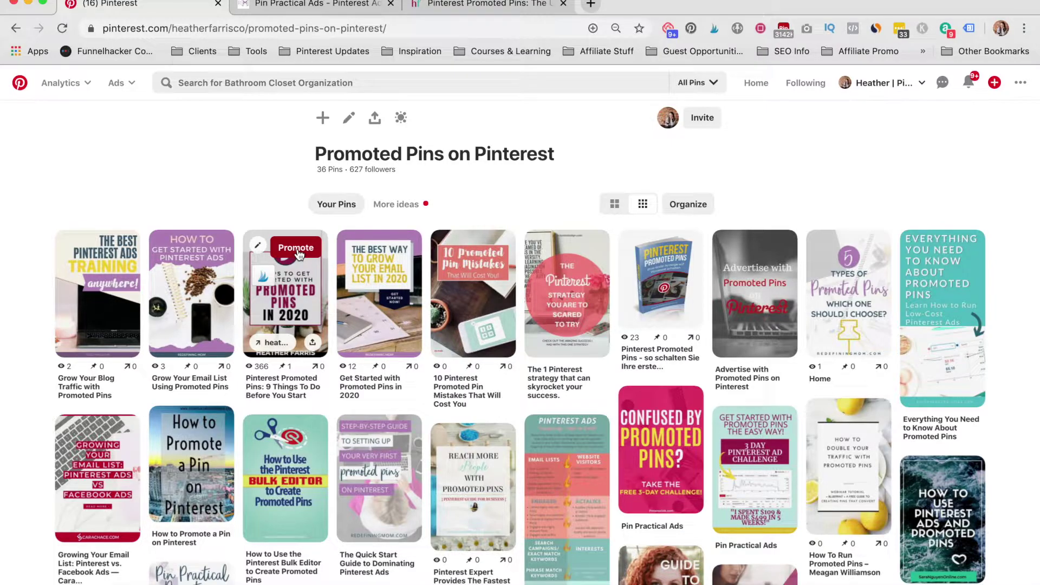
pyautogui.click(120, 83)
pyautogui.click(124, 116)
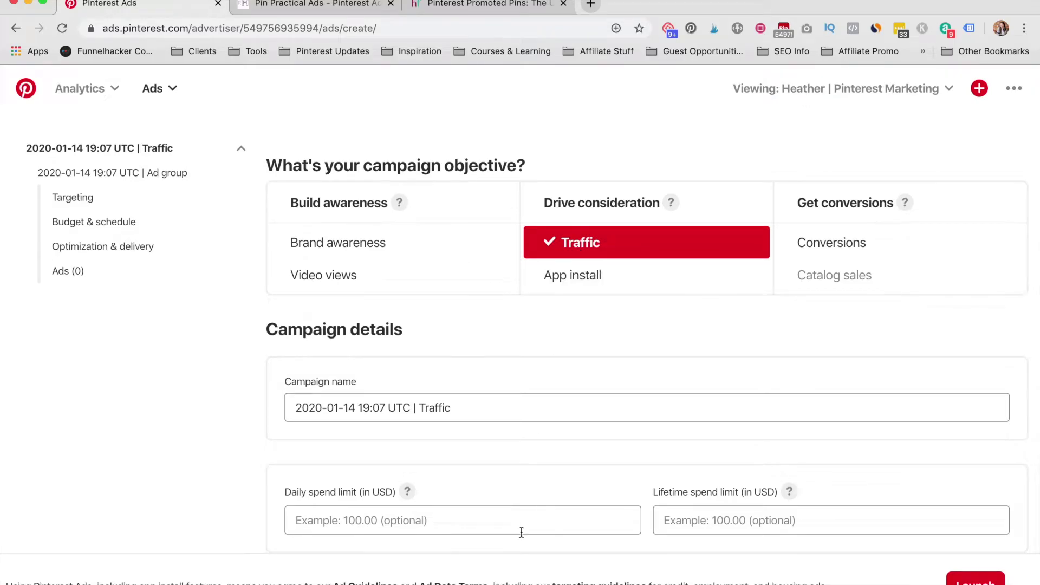
# Name the campaign "January 2020 Pinterest Ads Challenge (RM)" and continue to the ad group details.
pyautogui.scroll(-3, 493, 368)
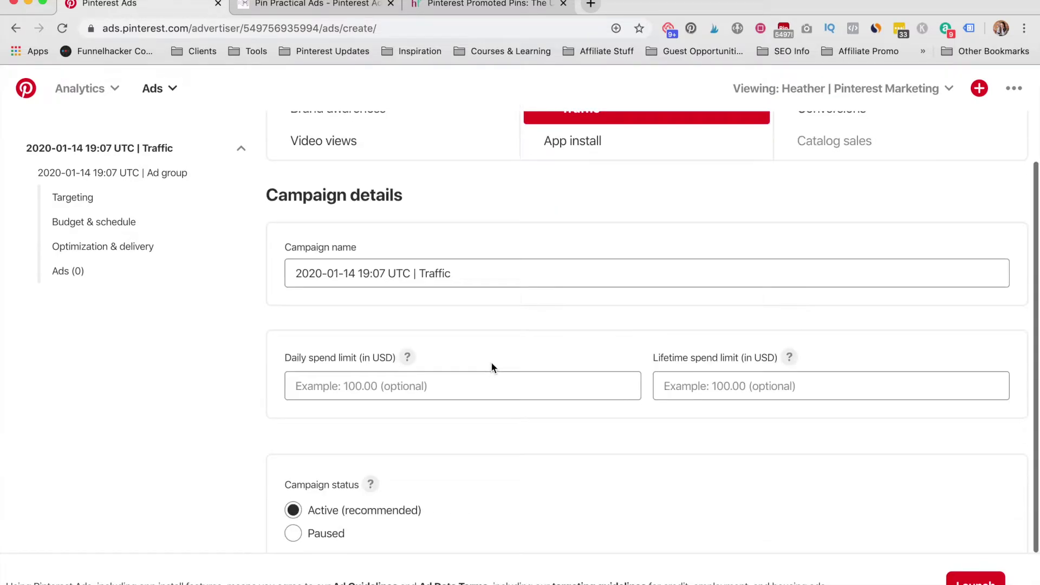
pyautogui.tripleClick(492, 276)
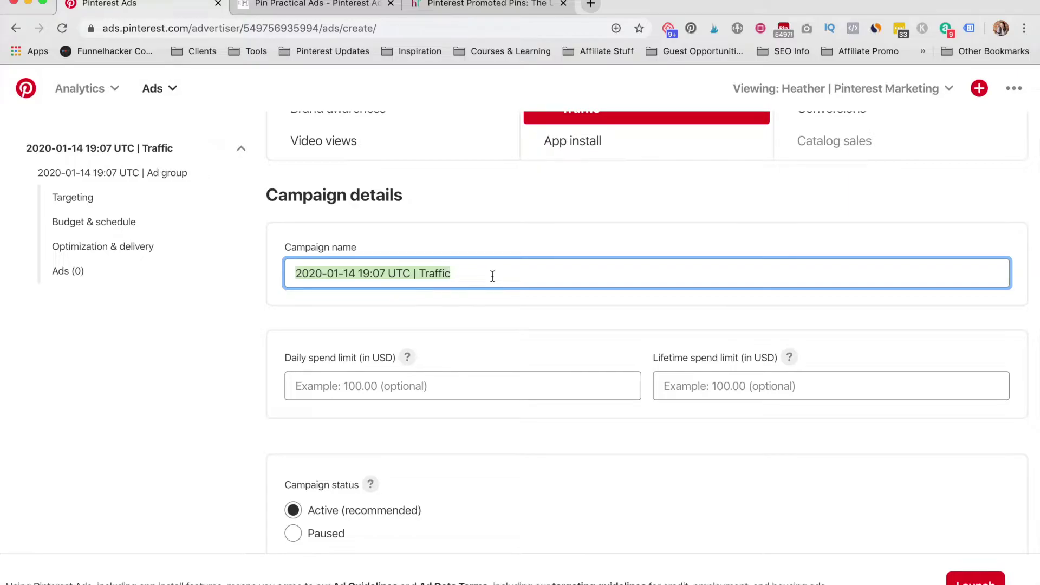
pyautogui.scroll(-3, 492, 277)
pyautogui.scroll(5, 493, 274)
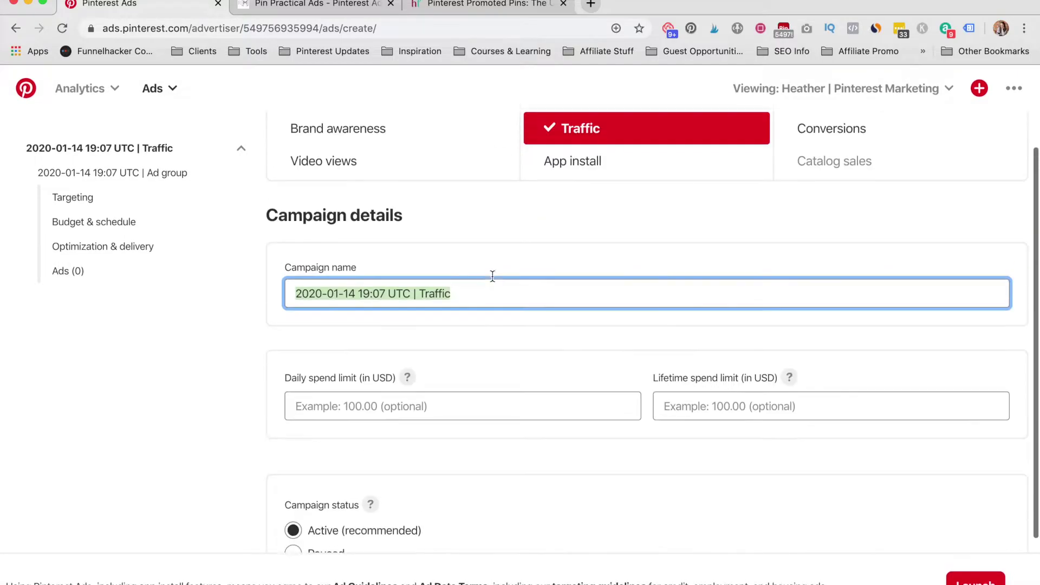
pyautogui.scroll(-4, 516, 341)
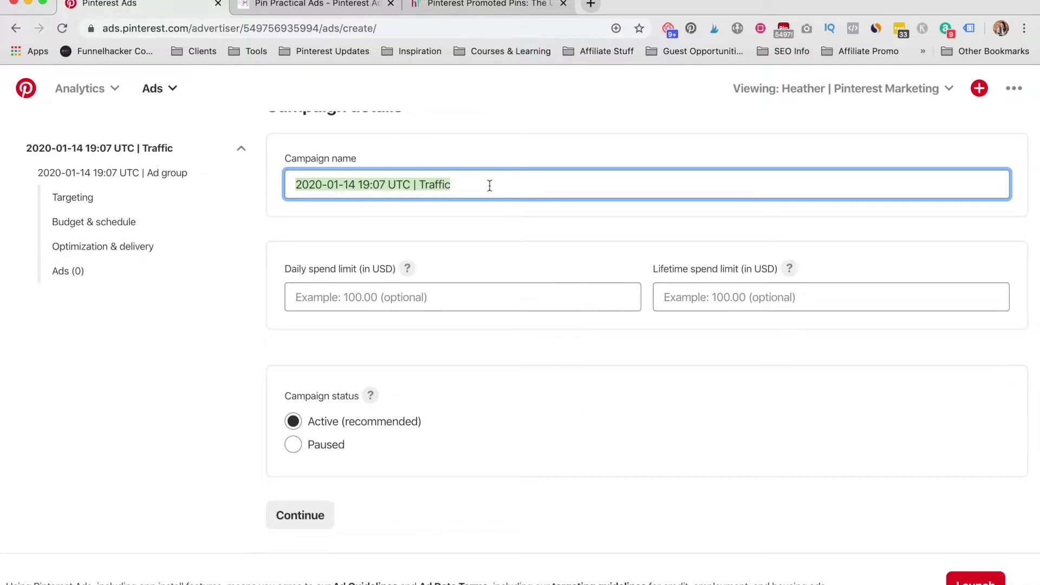
pyautogui.write('January 2020 Pinterest Ads ')
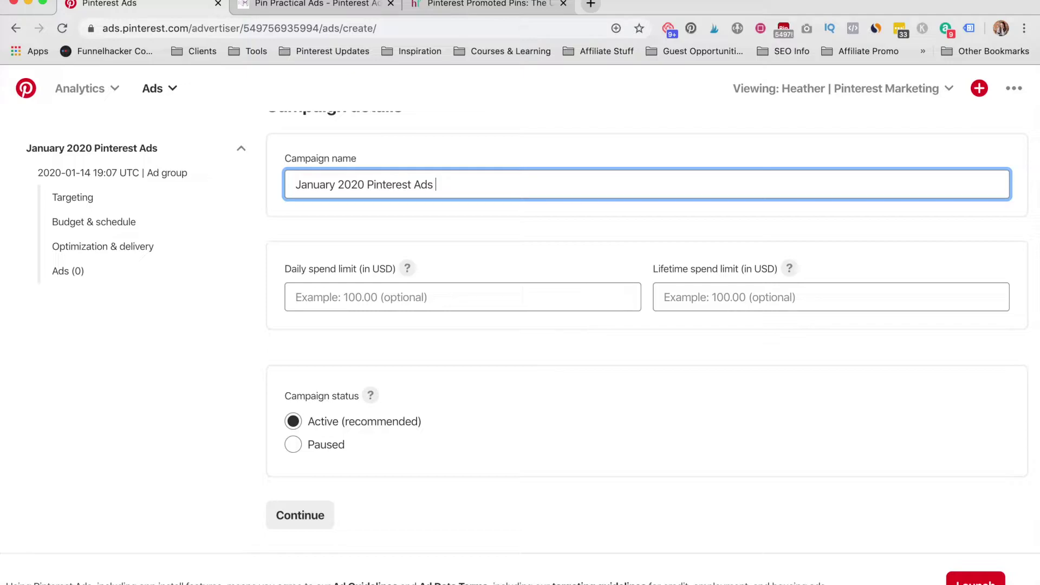
pyautogui.write('Affiliat')
pyautogui.press('BackSpace')
pyautogui.press('BackSpace')
pyautogui.press('BackSpace')
pyautogui.press('BackSpace')
pyautogui.press('BackSpace')
pyautogui.press('BackSpace')
pyautogui.press('BackSpace')
pyautogui.press('BackSpace')
pyautogui.write('Tra')
pyautogui.press('BackSpace')
pyautogui.press('BackSpace')
pyautogui.press('BackSpace')
pyautogui.write('Challenge (RM)')
pyautogui.click(479, 209)
pyautogui.click(304, 516)
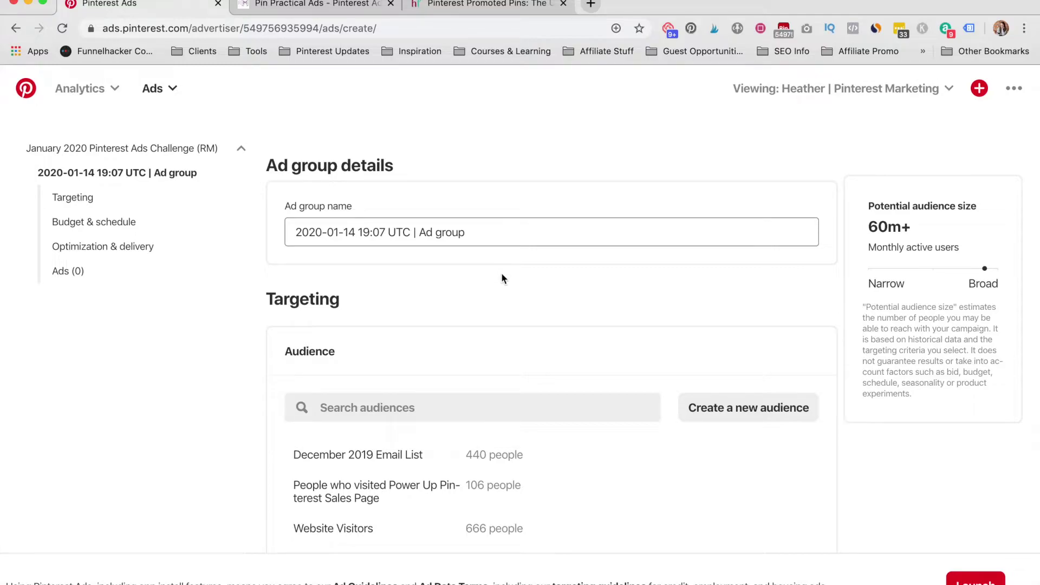
# Name the ad group "Cold Audience | Broad Keywords".
pyautogui.click(402, 223)
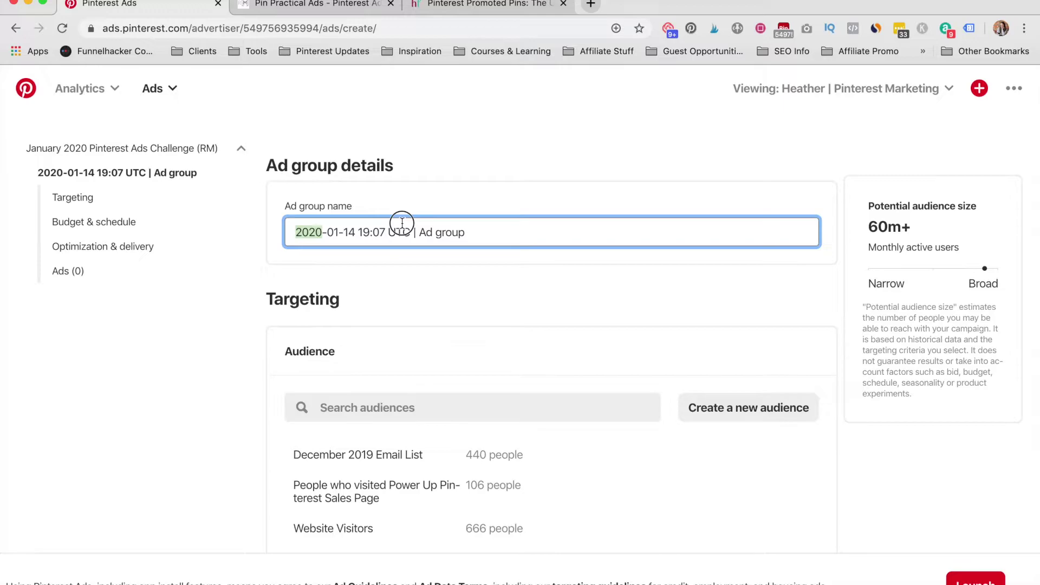
pyautogui.tripleClick(402, 223)
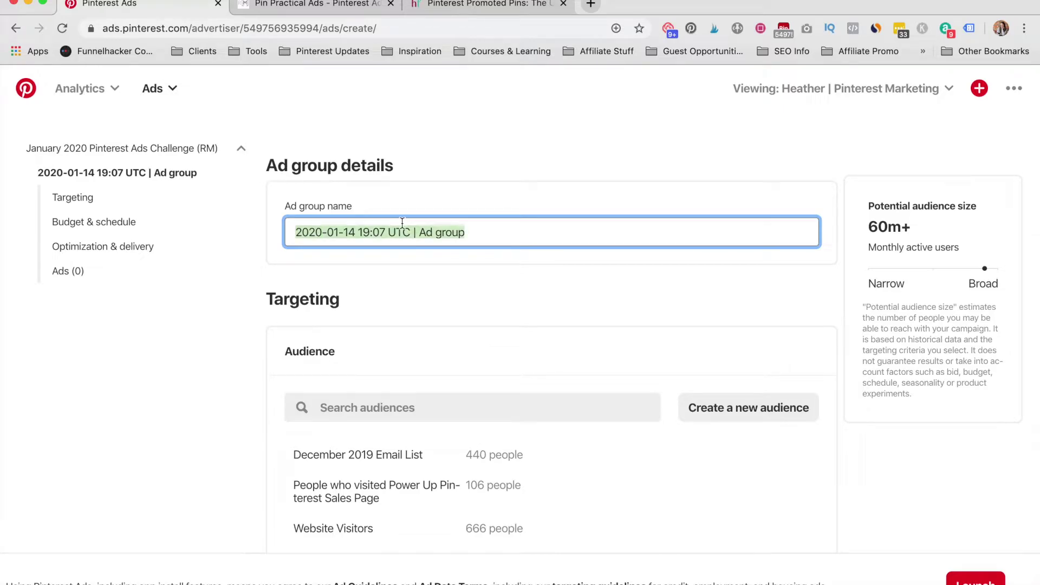
pyautogui.write('Cold')
pyautogui.click(434, 265)
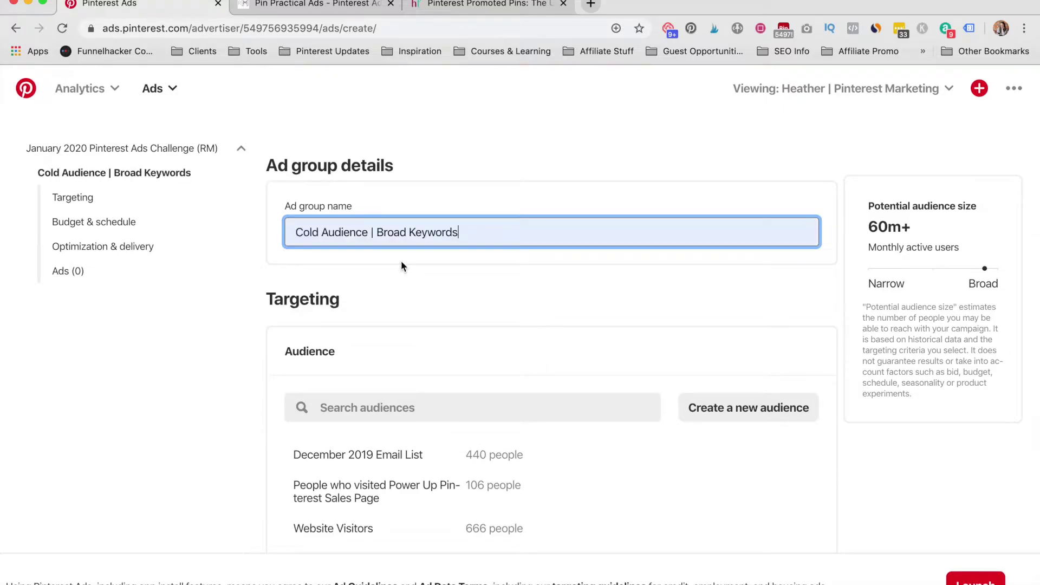
# Examine the saved audiences in the ad group's targeting and on the separate Audiences page, and return to the campaign.
pyautogui.scroll(-1, 493, 282)
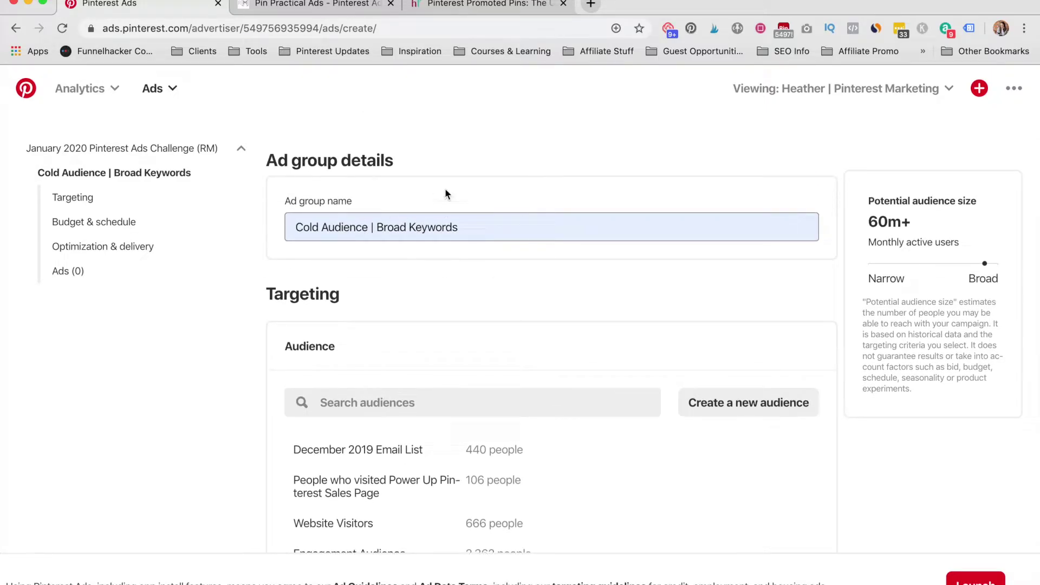
pyautogui.scroll(-1, 424, 265)
pyautogui.scroll(-3, 258, 382)
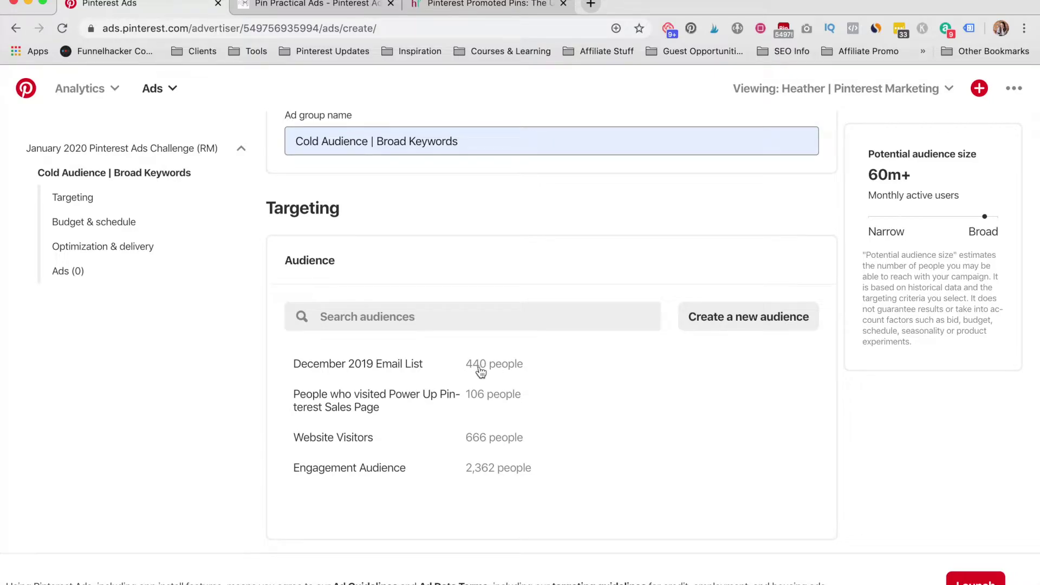
pyautogui.scroll(-3, 480, 369)
pyautogui.scroll(3, 428, 371)
pyautogui.scroll(-2, 380, 410)
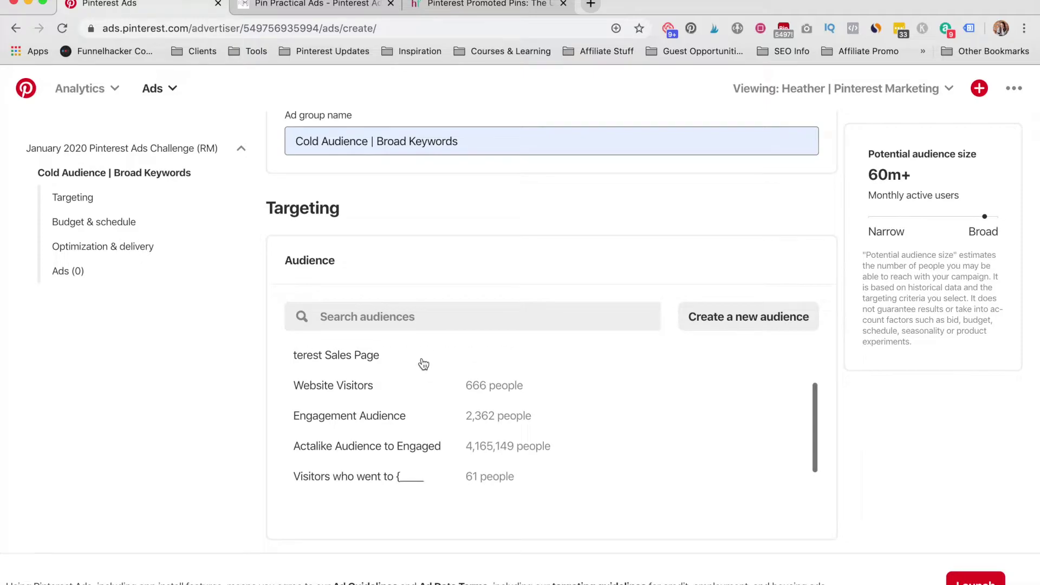
pyautogui.scroll(-1, 359, 410)
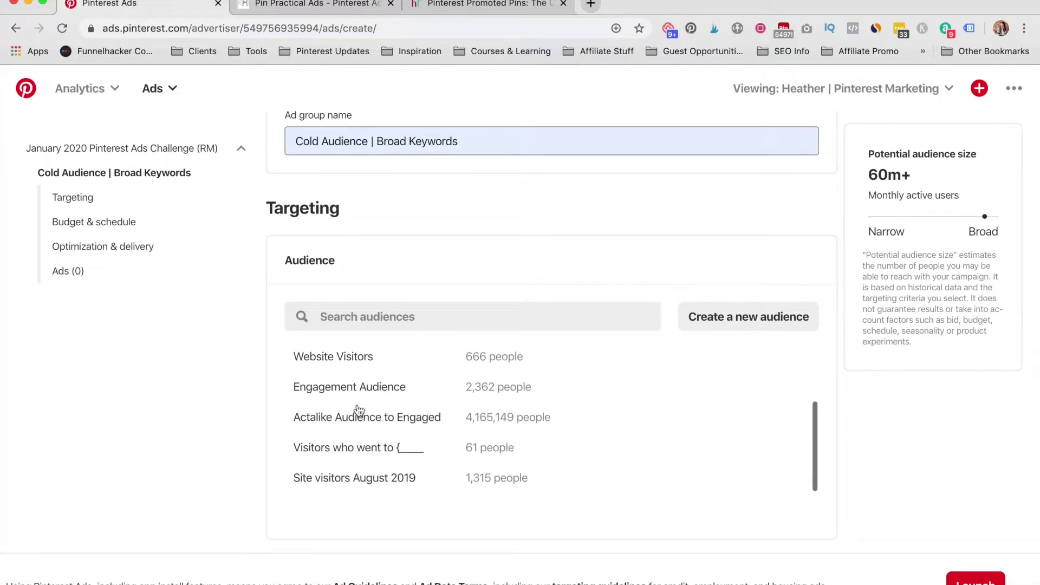
pyautogui.click(743, 317)
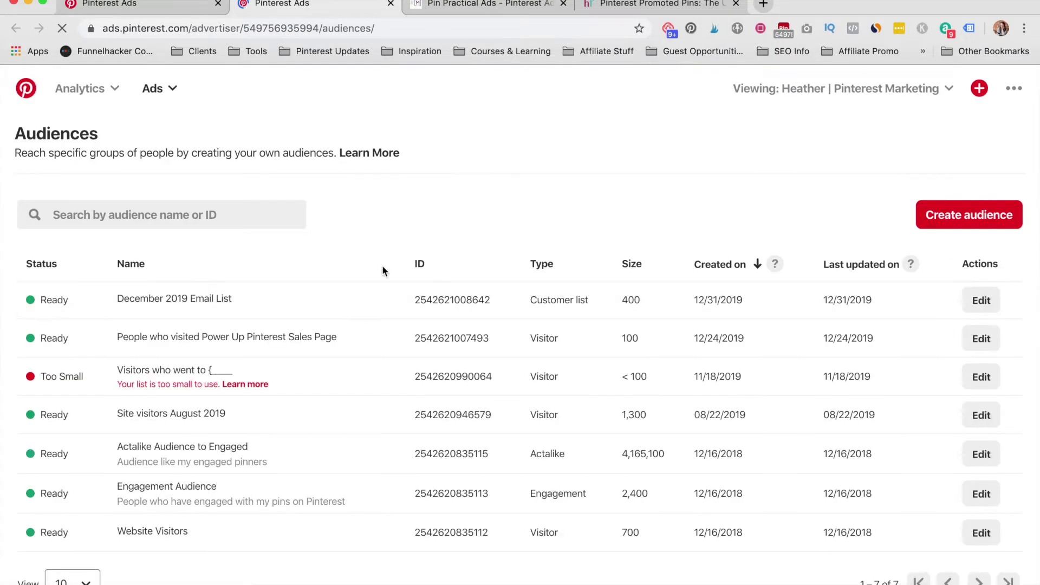
pyautogui.scroll(-1, 550, 391)
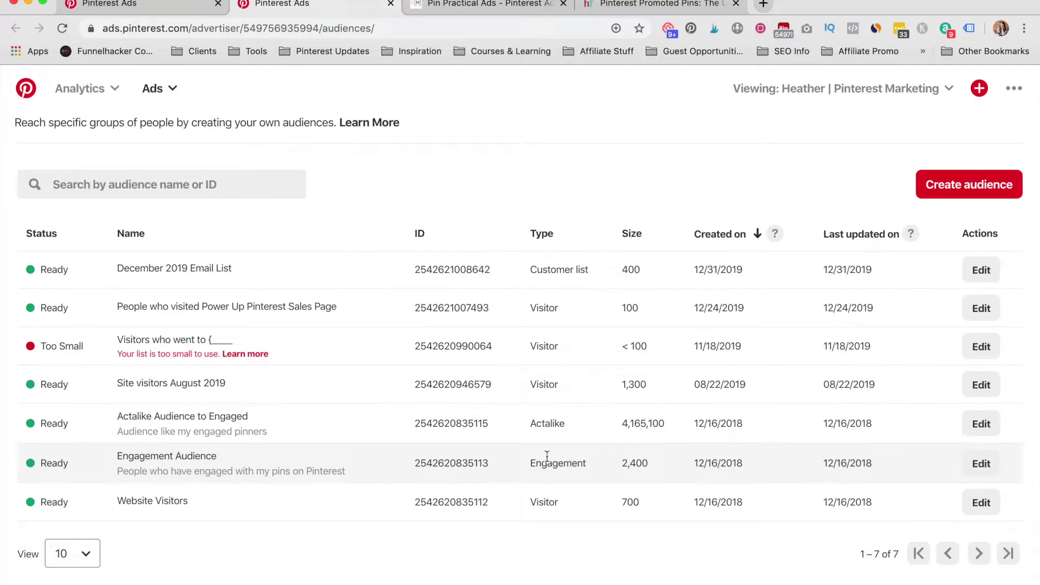
pyautogui.scroll(-1, 557, 458)
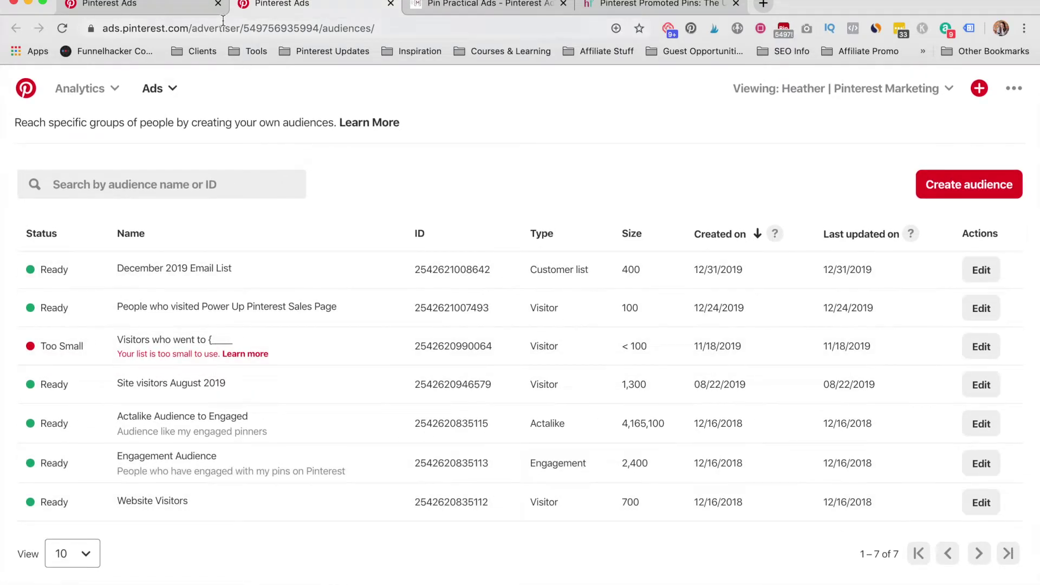
pyautogui.click(169, 2)
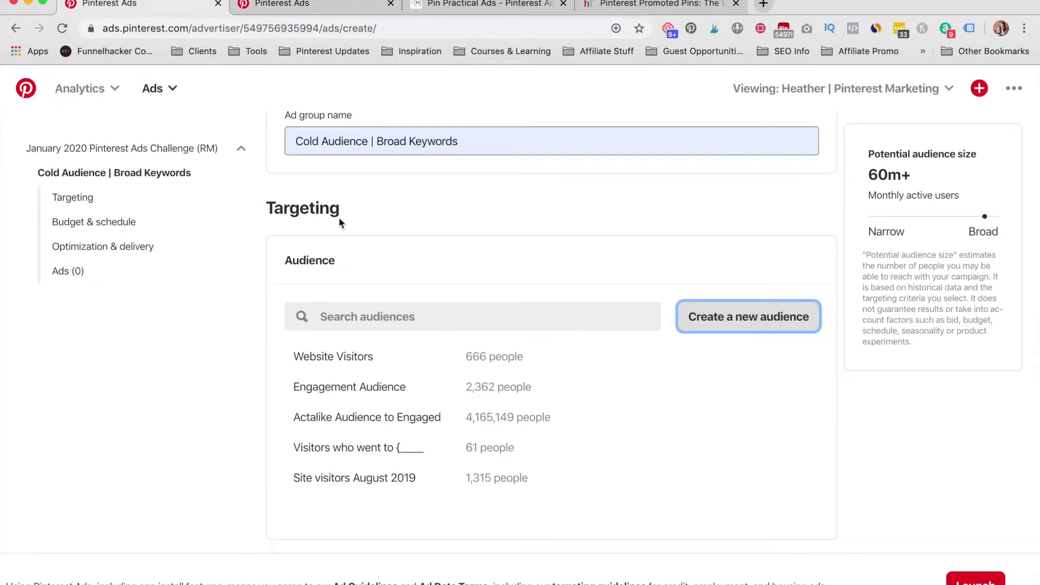
# Look through the interest topics available for targeting and go on to the Keywords section.
pyautogui.scroll(-5, 224, 323)
pyautogui.scroll(-5, 224, 323)
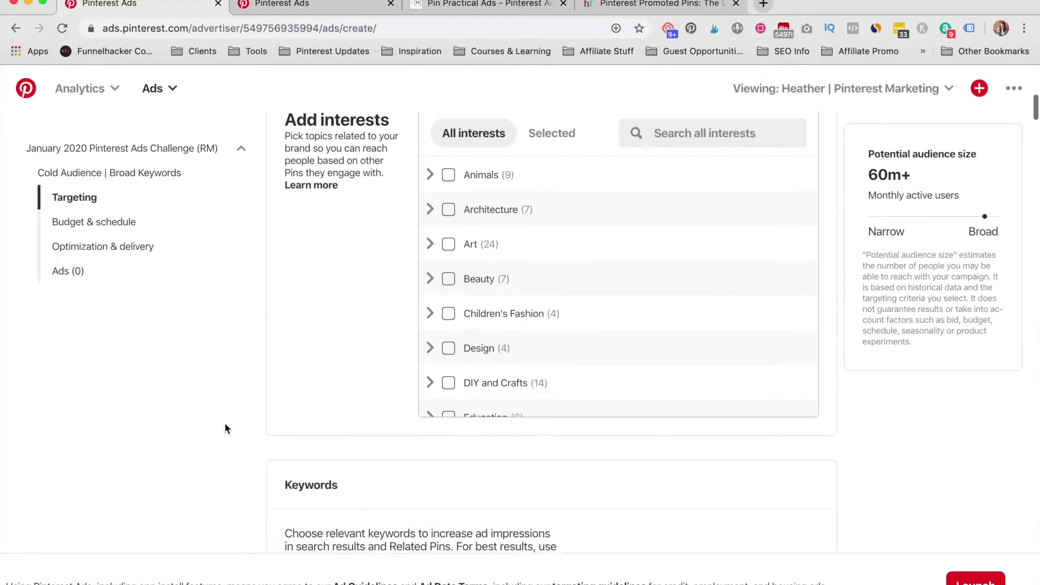
pyautogui.scroll(2, 225, 405)
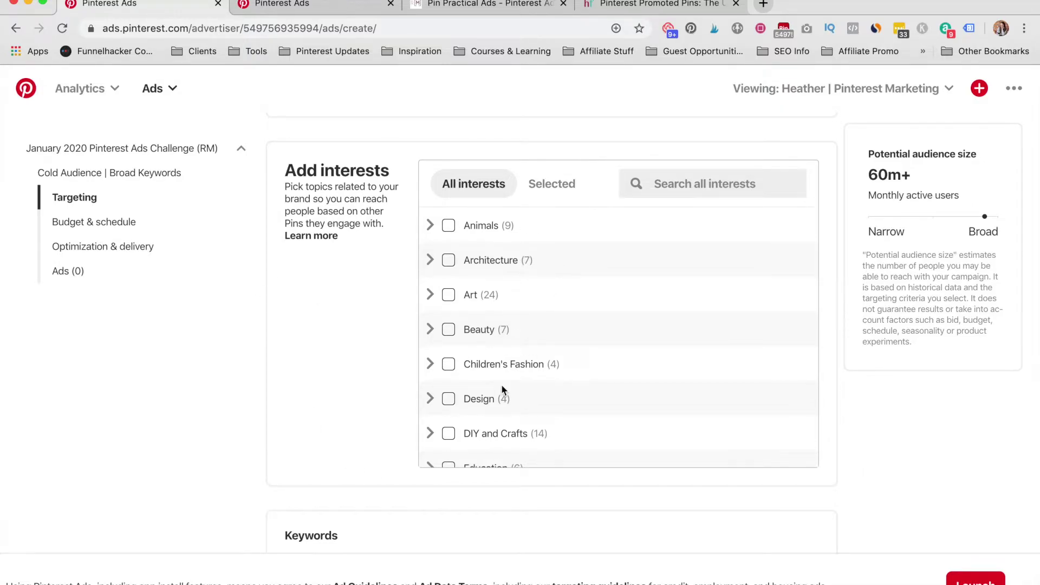
pyautogui.scroll(-9, 502, 386)
pyautogui.scroll(-3, 503, 390)
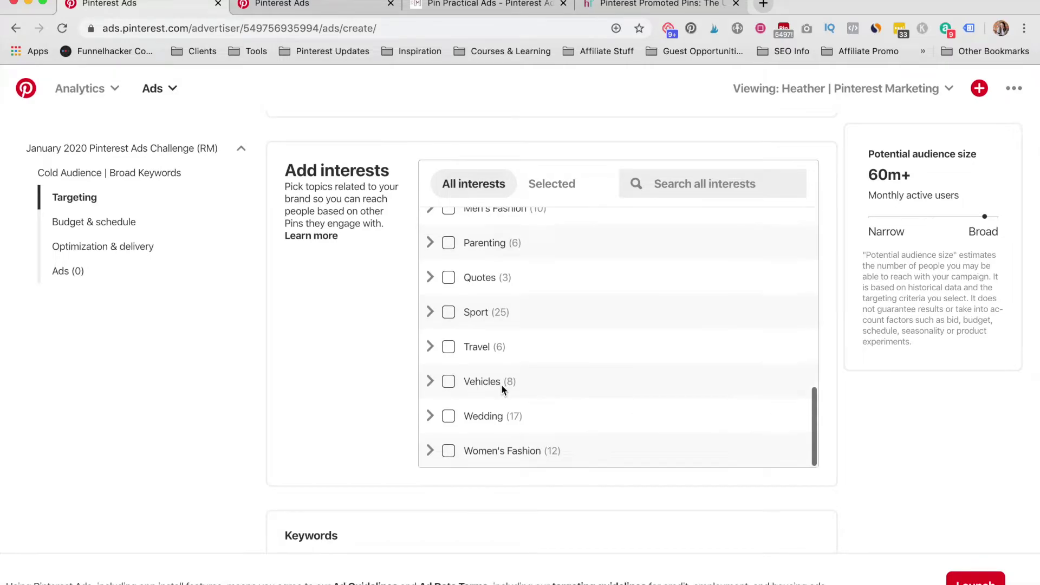
pyautogui.scroll(15, 502, 390)
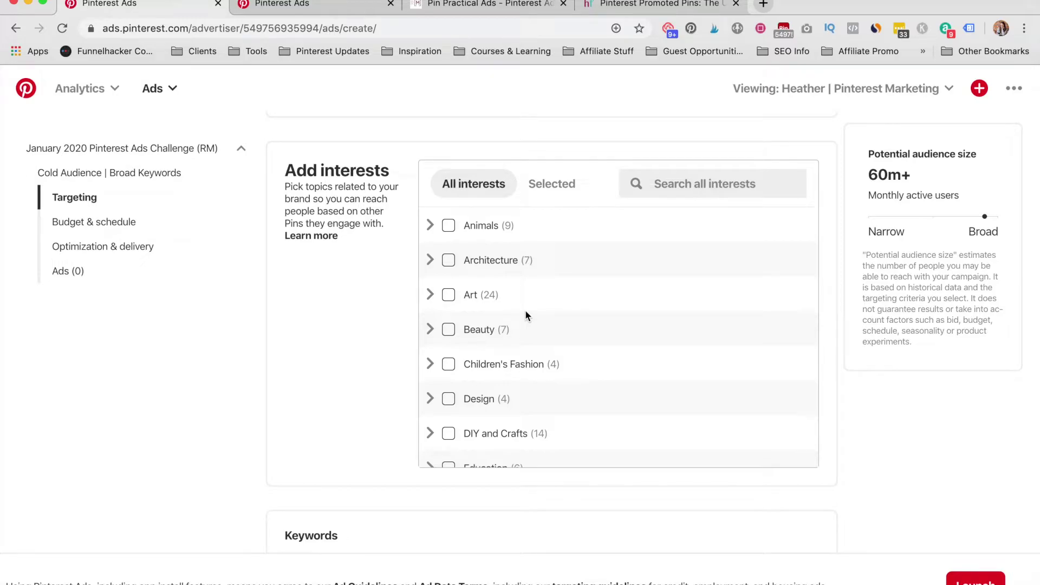
pyautogui.scroll(-1, 529, 379)
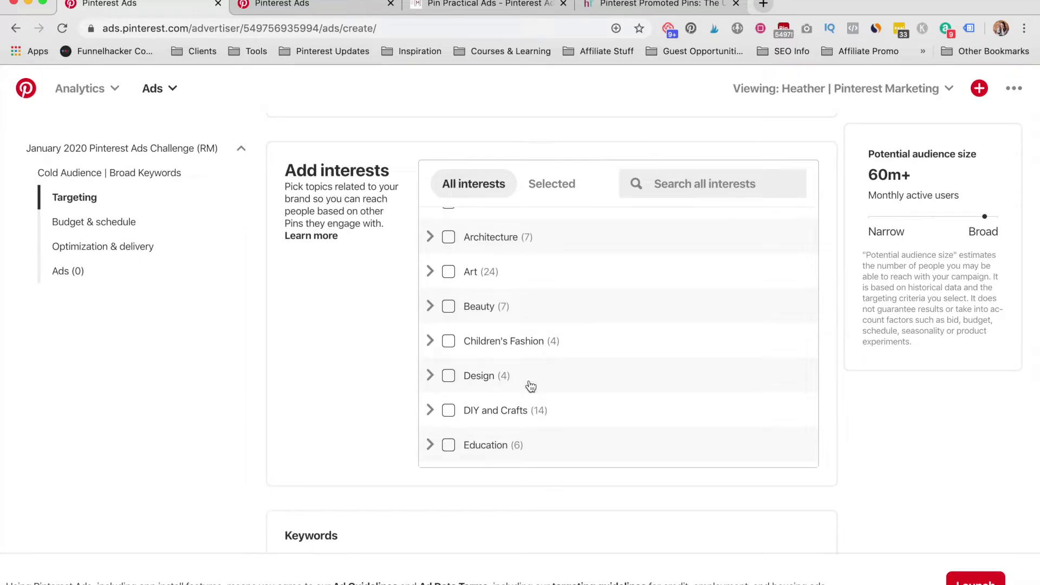
pyautogui.scroll(1, 509, 293)
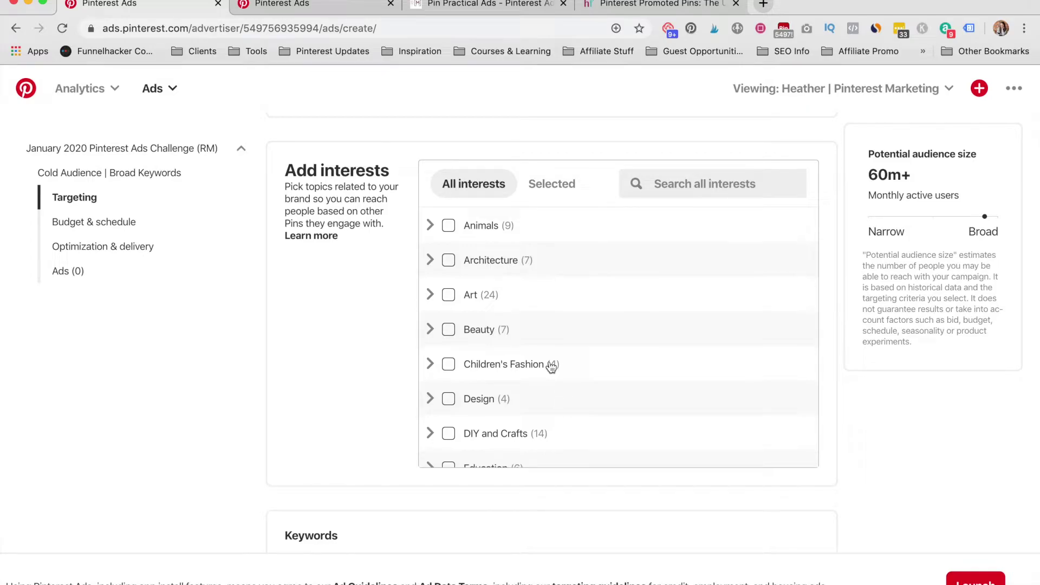
pyautogui.scroll(-10, 551, 367)
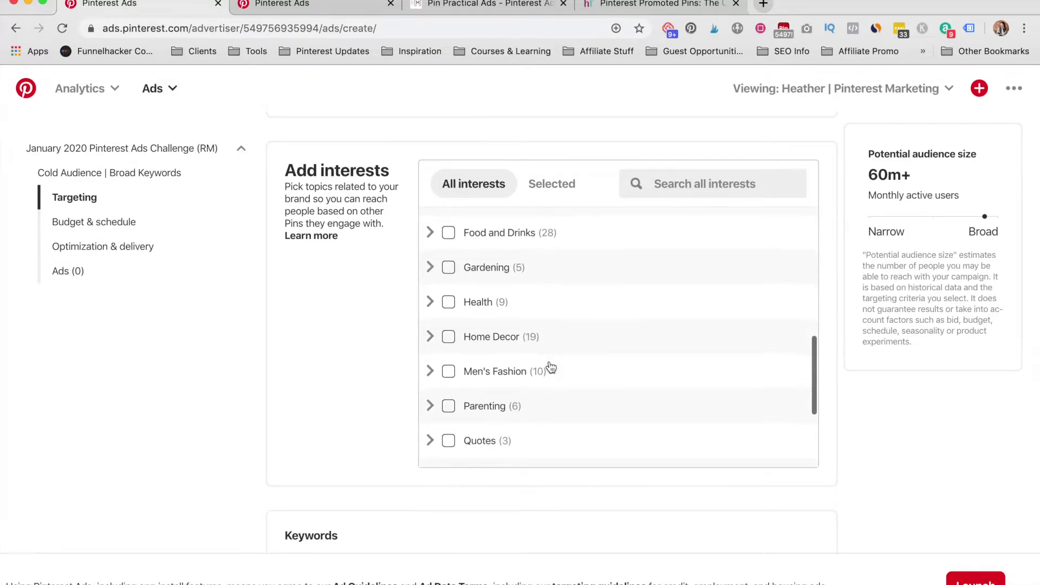
pyautogui.click(676, 190)
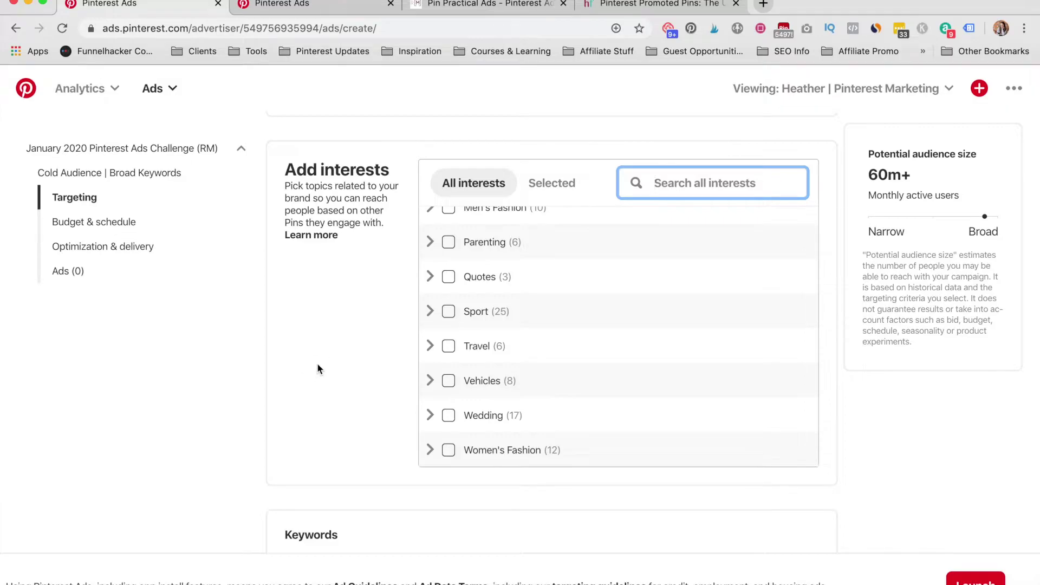
pyautogui.scroll(-4, 318, 367)
pyautogui.scroll(-5, 318, 368)
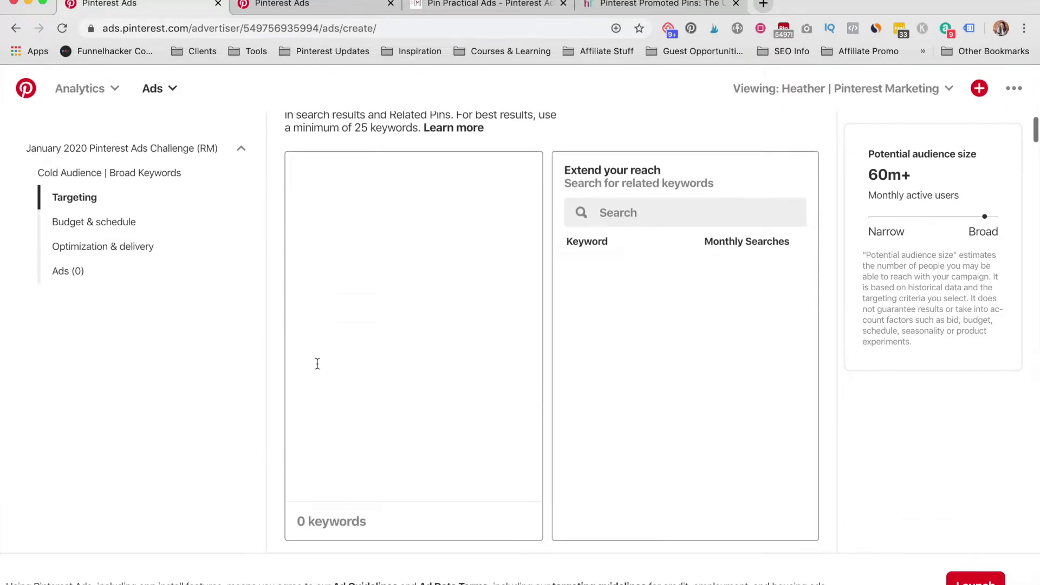
pyautogui.click(402, 320)
pyautogui.write('how to use')
pyautogui.press('BackSpace')
pyautogui.press('BackSpace')
pyautogui.press('BackSpace')
pyautogui.press('BackSpace')
pyautogui.press('BackSpace')
pyautogui.press('BackSpace')
pyautogui.press('BackSpace')
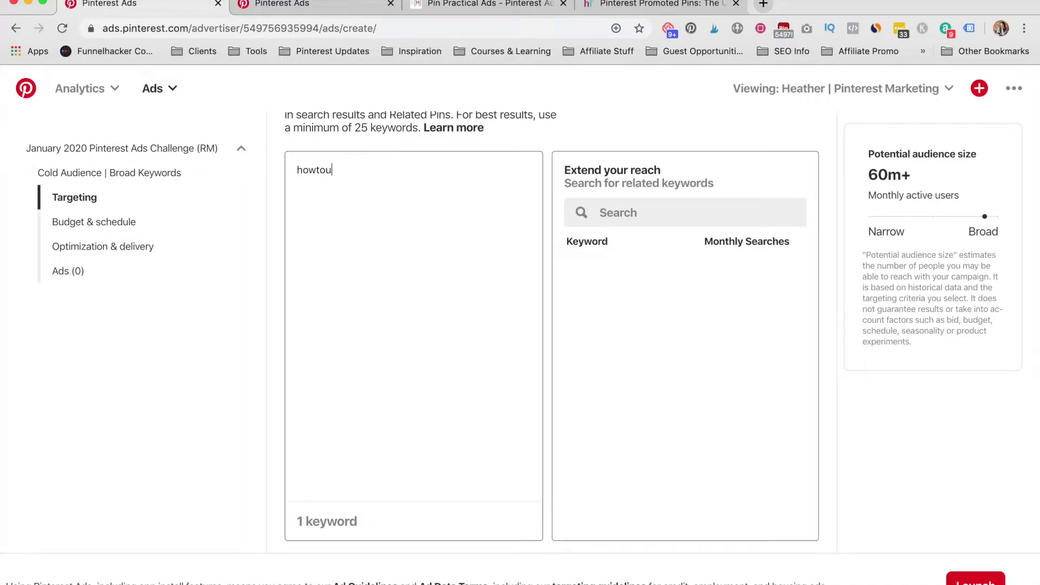
pyautogui.write('to')
pyautogui.press('BackSpace')
pyautogui.press('BackSpace')
pyautogui.write('t')
pyautogui.press('BackSpace')
pyautogui.press('BackSpace')
pyautogui.press('BackSpace')
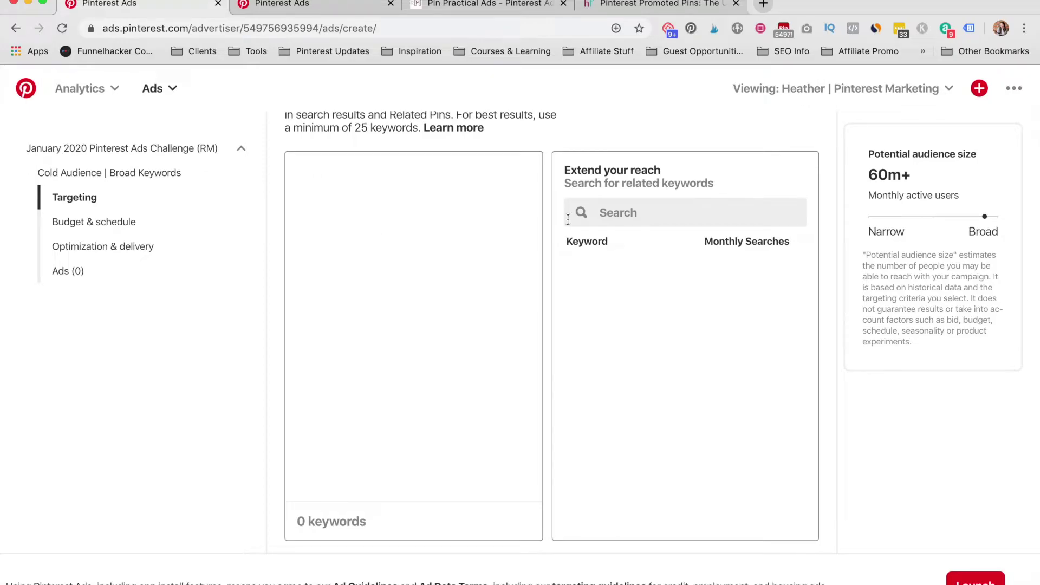
# Search for keywords related to "how to use pinterest ads" and copy that phrase into the ad group's keyword list.
pyautogui.click(704, 220)
pyautogui.write('how to use p')
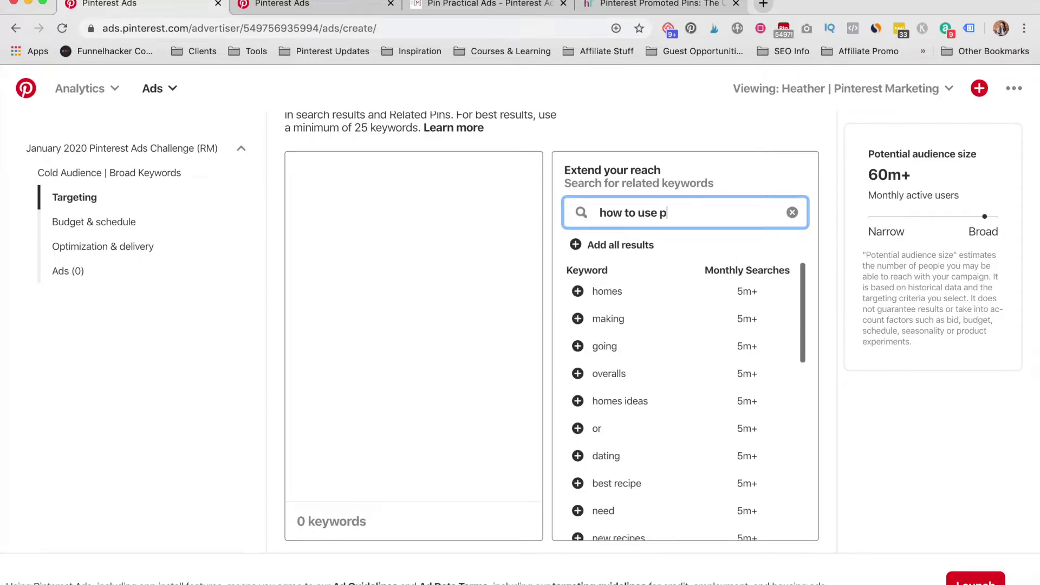
pyautogui.write('interest ads')
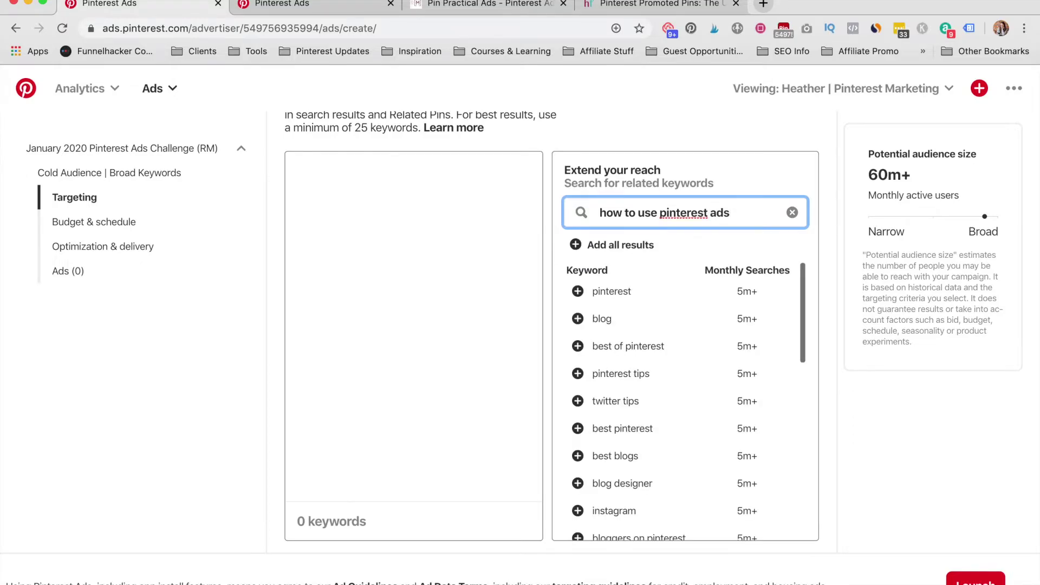
pyautogui.tripleClick(706, 213)
pyautogui.hotkey('ctrl', 'c')
pyautogui.click(458, 215)
pyautogui.hotkey('ctrl', 'v')
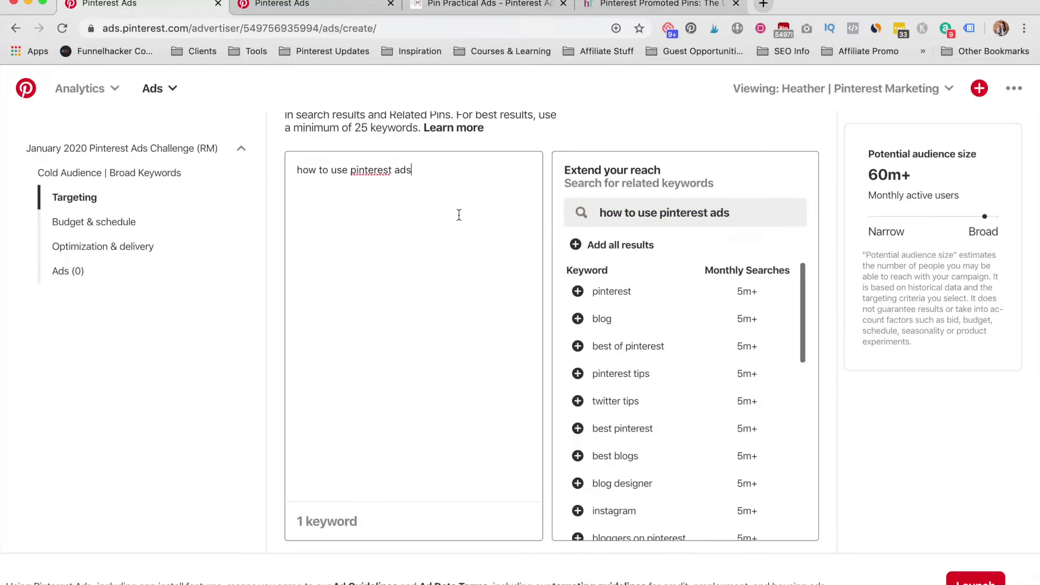
# Add the suggested keywords "pinterest tips", "bloggers on pinterest", "pinterest bloggers", "make money on pinterest" and "help pinterest how to" to the ad group's keyword list.
pyautogui.click(578, 373)
pyautogui.scroll(-4, 582, 362)
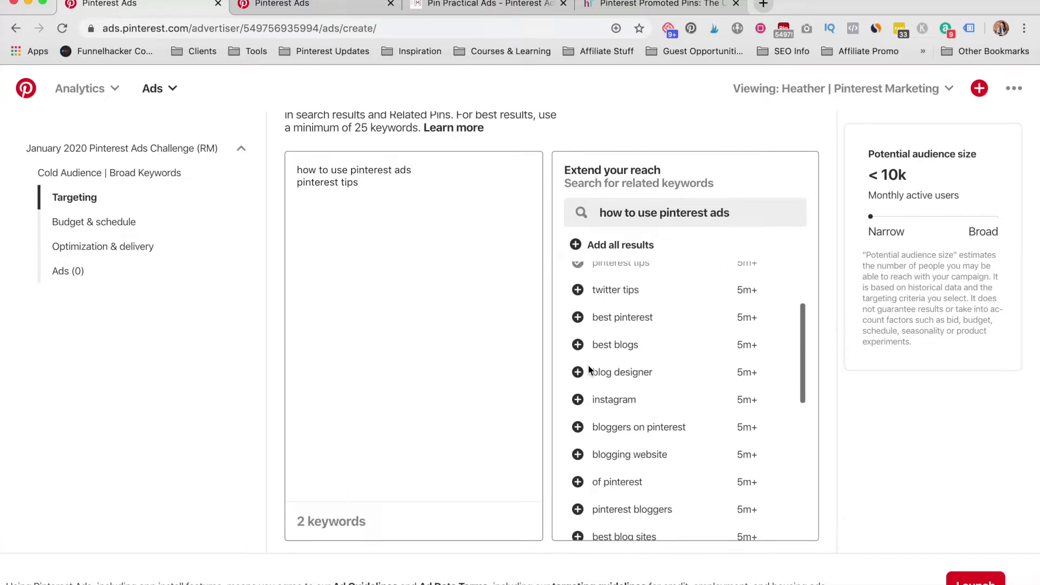
pyautogui.click(577, 347)
pyautogui.scroll(-3, 580, 355)
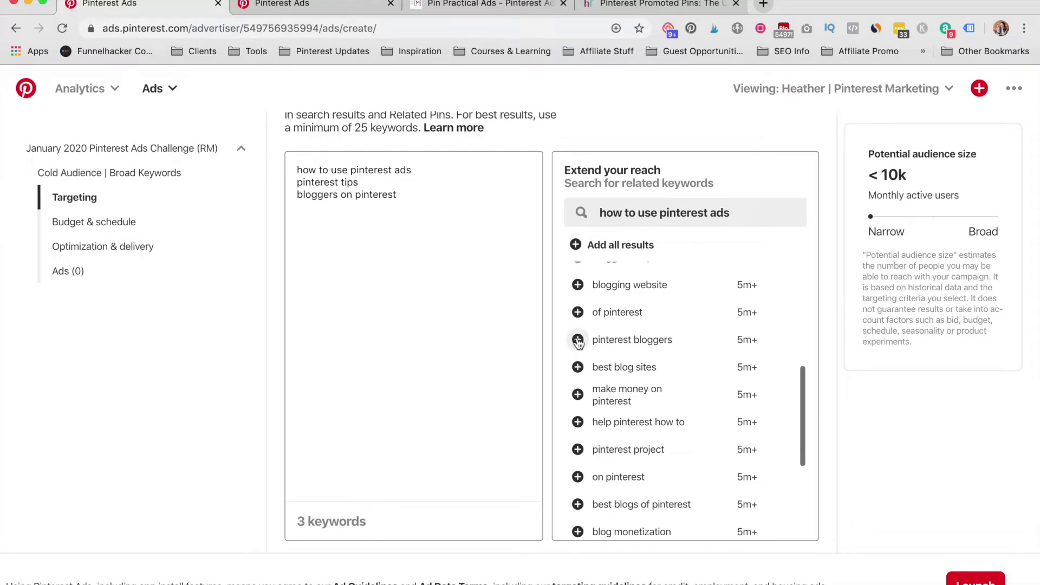
pyautogui.click(578, 341)
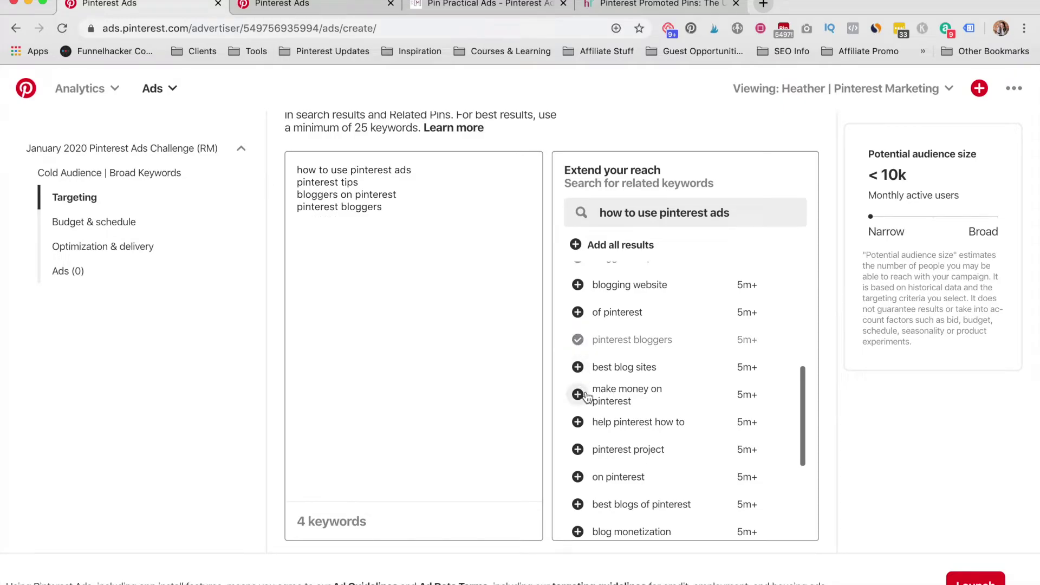
pyautogui.scroll(-3, 578, 384)
pyautogui.click(578, 326)
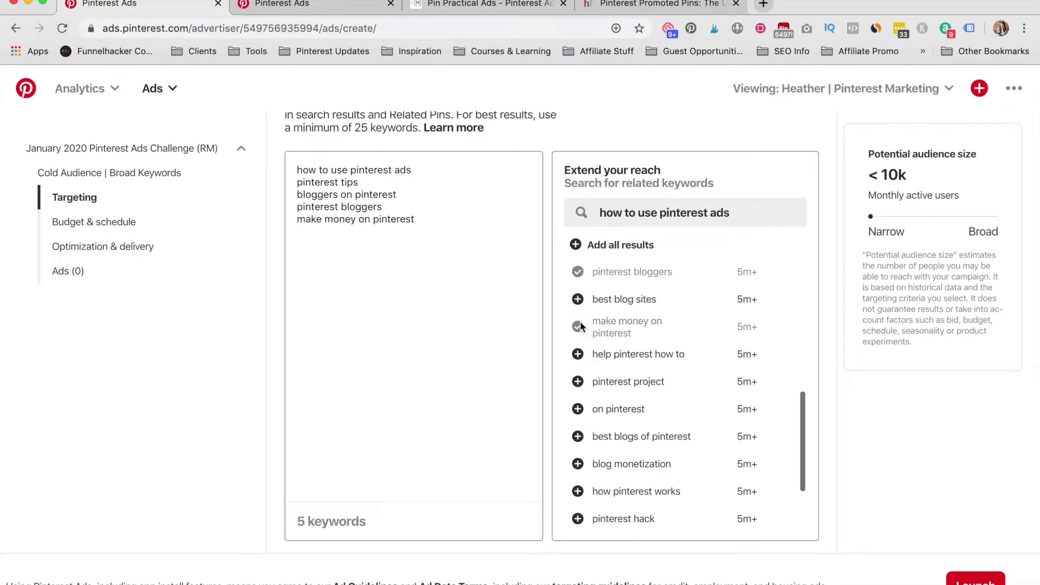
pyautogui.click(579, 355)
pyautogui.scroll(-3, 579, 374)
pyautogui.click(578, 354)
pyautogui.tripleClick(408, 243)
pyautogui.press('BackSpace')
# Search for keywords related to "pinterest strategy" and add "starting blog" and "how to use a pinterest strategy" to the keyword list.
pyautogui.scroll(-2, 614, 398)
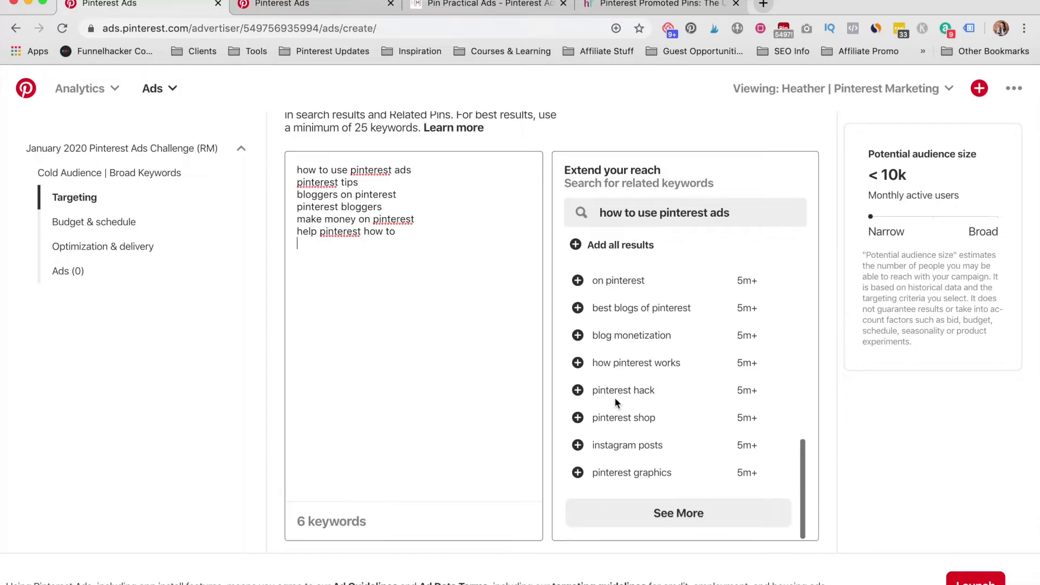
pyautogui.tripleClick(660, 216)
pyautogui.write('pint')
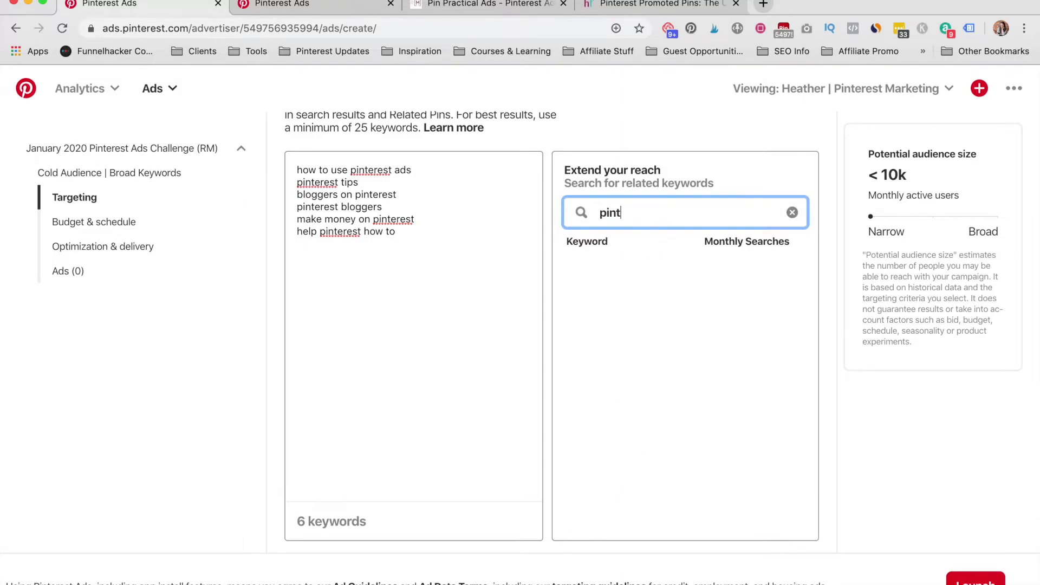
pyautogui.write('erest strategy')
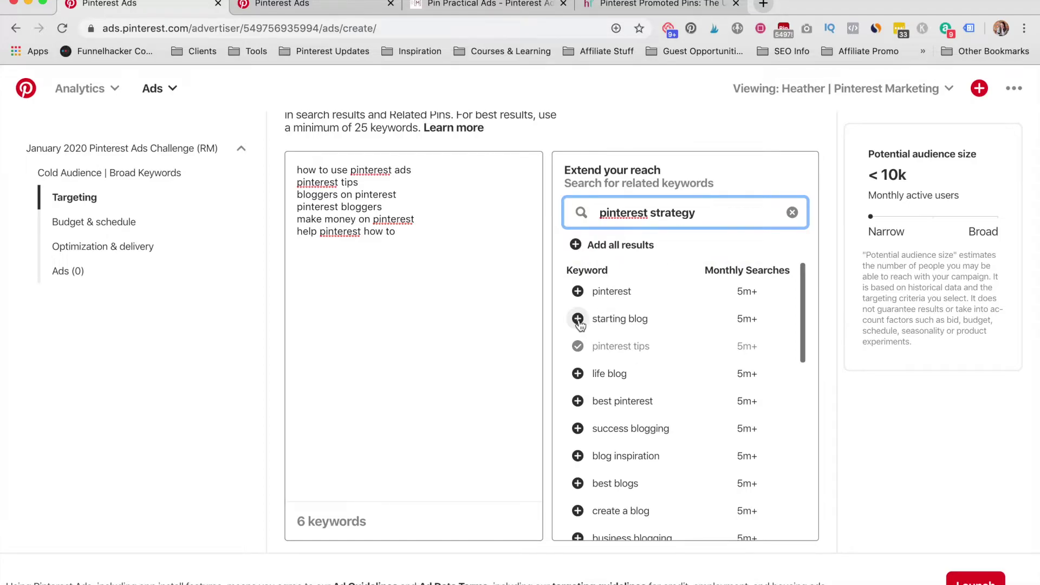
pyautogui.click(579, 321)
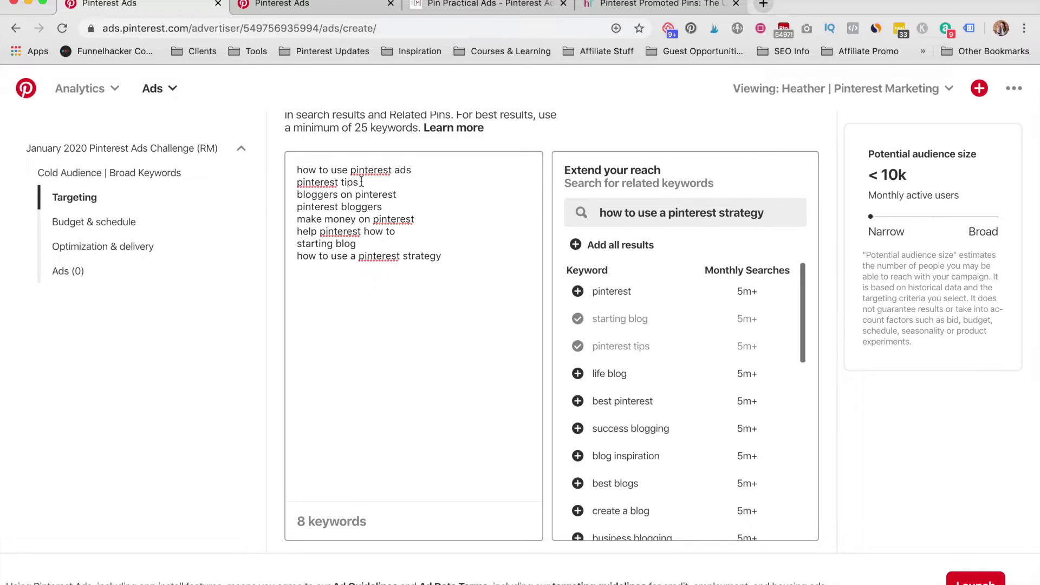
# Review the keyword list against the guidance on the recommended number of keywords and the match type formats.
pyautogui.scroll(-1, 367, 302)
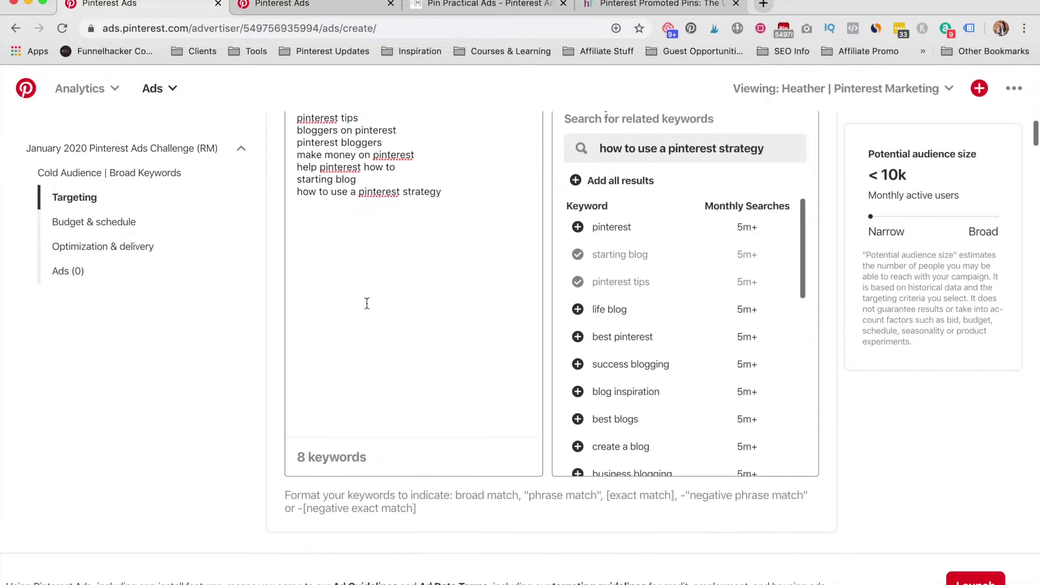
pyautogui.scroll(5, 367, 302)
pyautogui.scroll(-4, 243, 426)
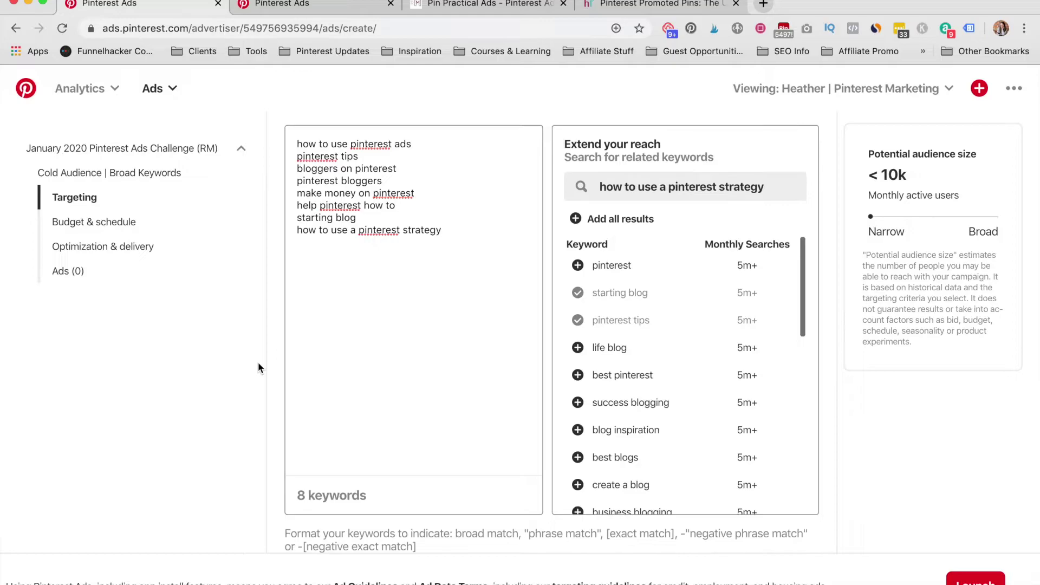
pyautogui.scroll(-1, 258, 362)
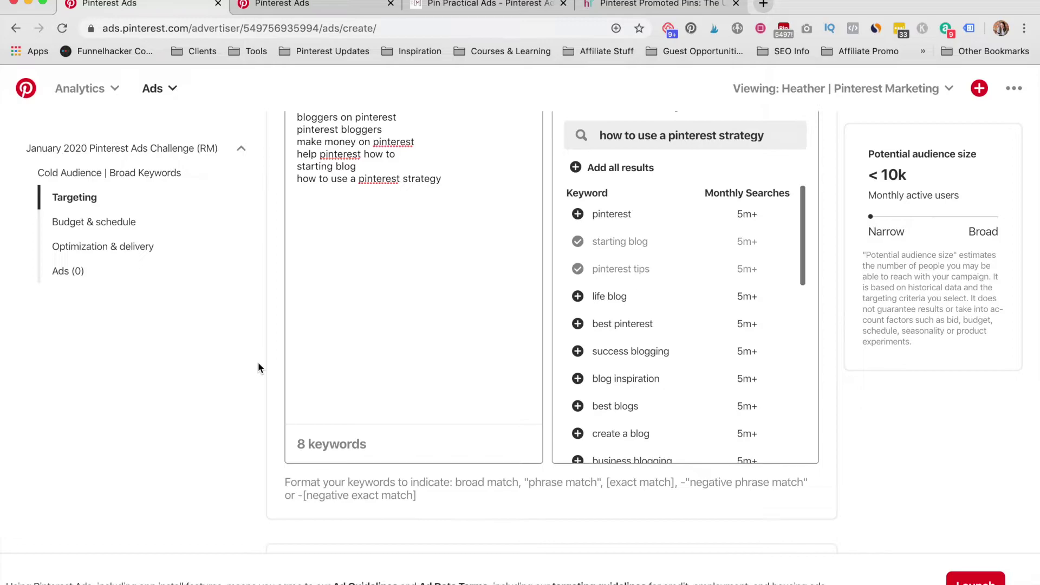
pyautogui.scroll(2, 259, 355)
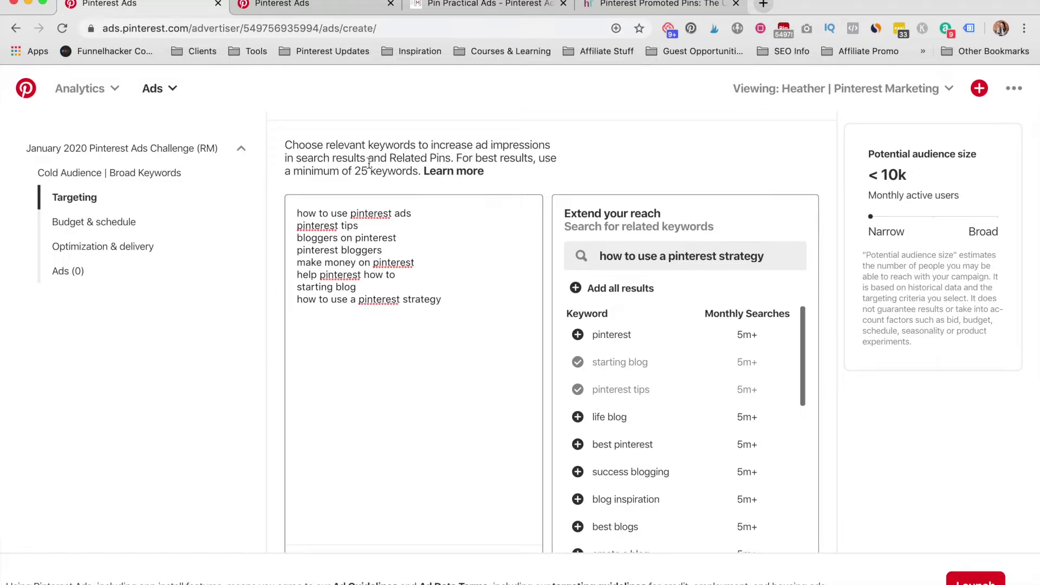
pyautogui.scroll(-3, 278, 360)
pyautogui.scroll(3, 279, 360)
pyautogui.scroll(-3, 366, 378)
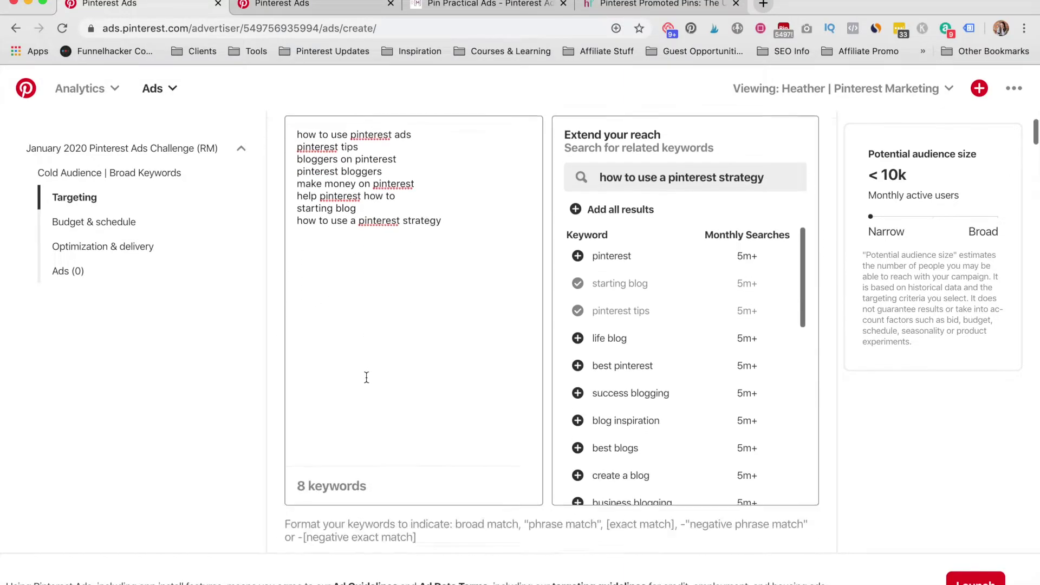
# Restrict the ad group's language targeting to English only.
pyautogui.scroll(-10, 366, 377)
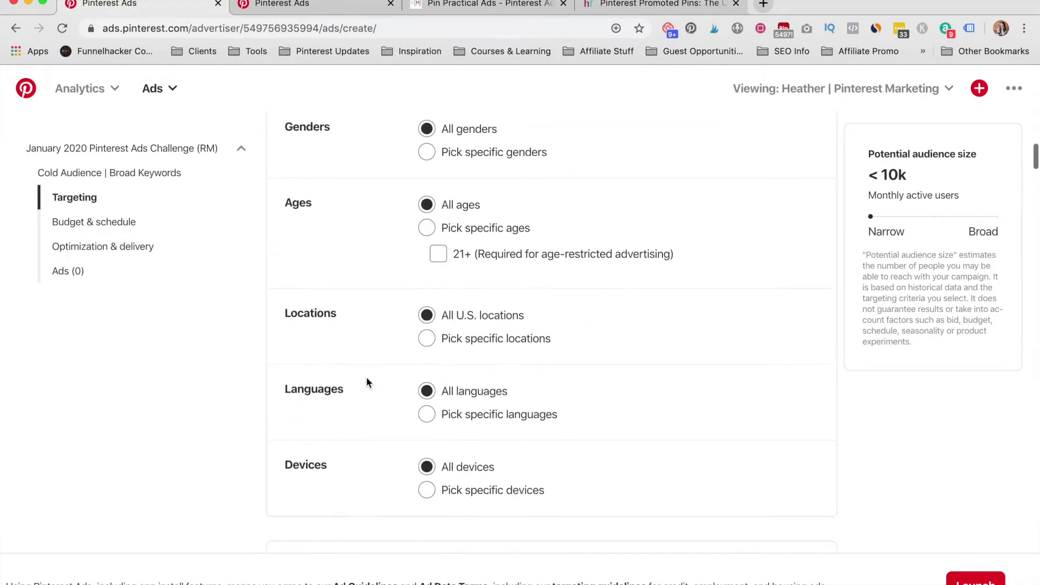
pyautogui.scroll(1, 369, 321)
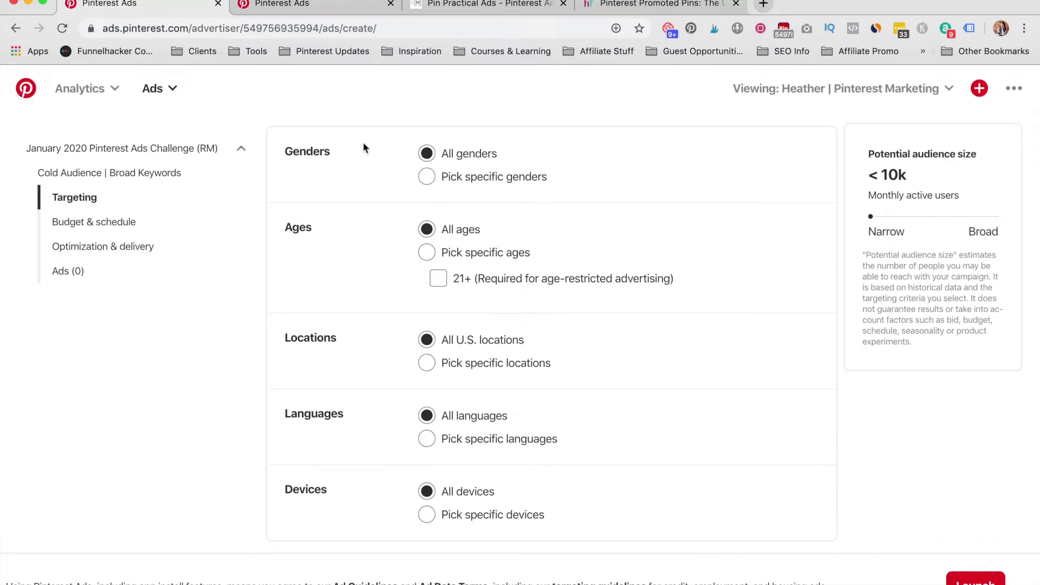
pyautogui.scroll(-2, 434, 153)
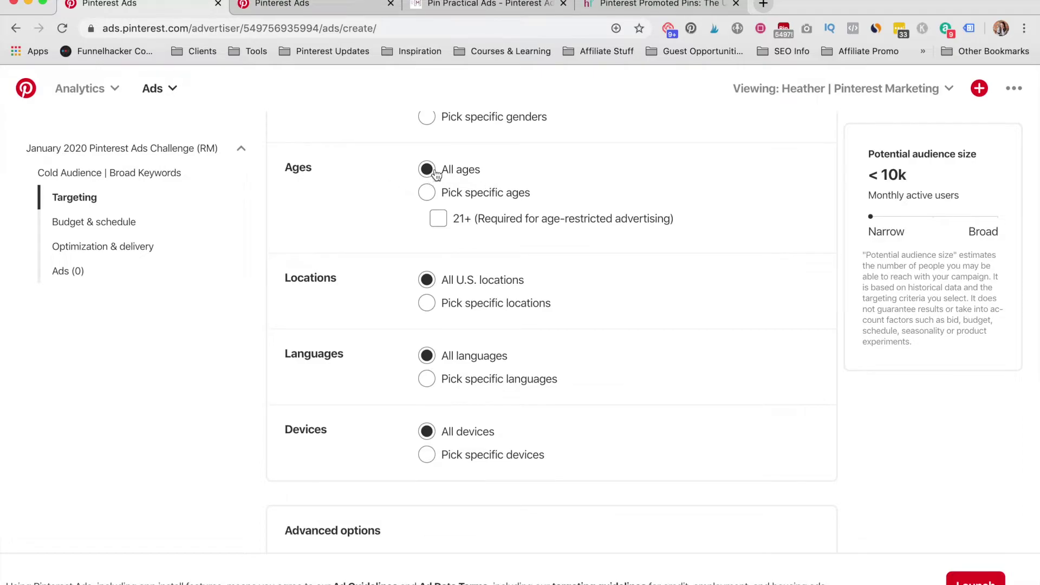
pyautogui.scroll(-4, 408, 212)
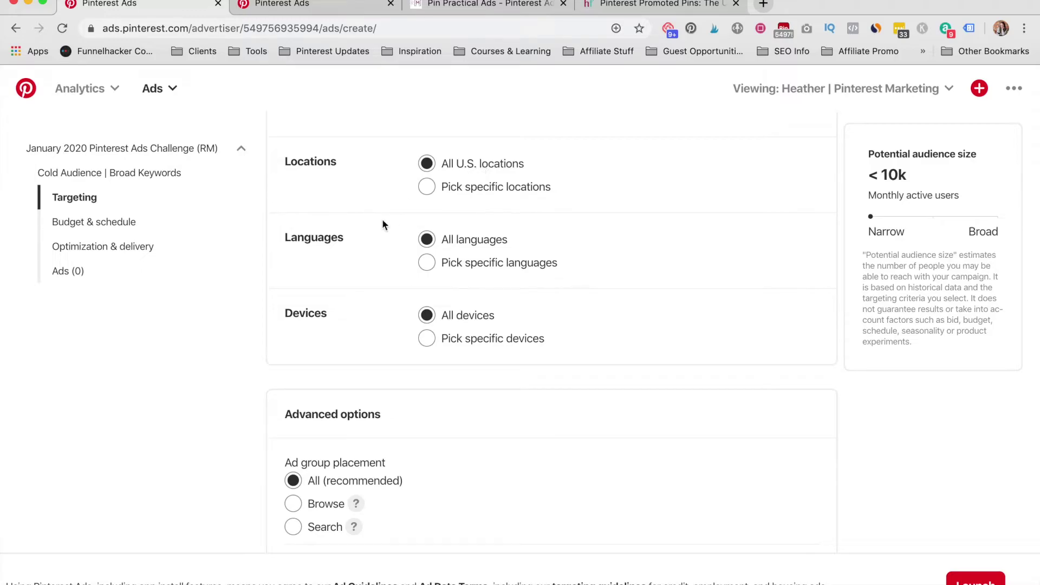
pyautogui.scroll(-2, 382, 224)
pyautogui.click(426, 199)
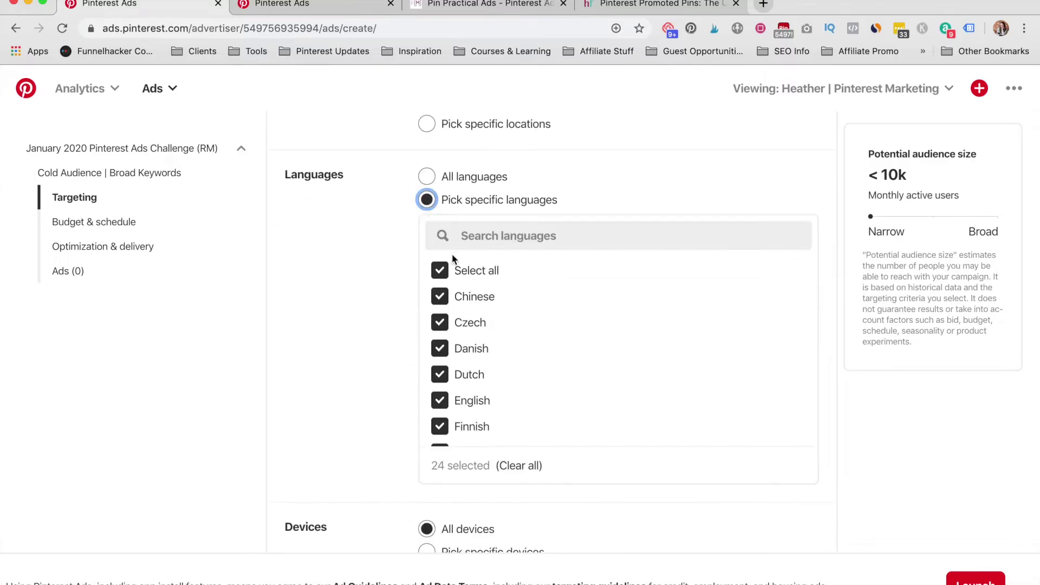
pyautogui.click(440, 271)
pyautogui.click(441, 237)
pyautogui.write('engli')
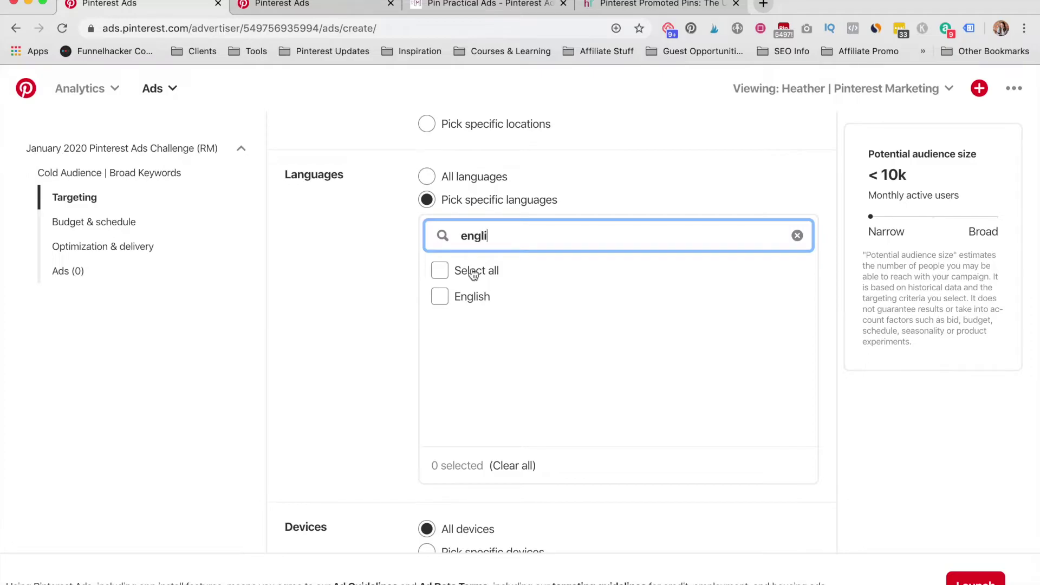
pyautogui.click(440, 296)
# Look through the countries available for location targeting and return the setting to all U.S. locations.
pyautogui.scroll(-4, 376, 271)
pyautogui.scroll(-3, 376, 271)
pyautogui.scroll(5, 376, 271)
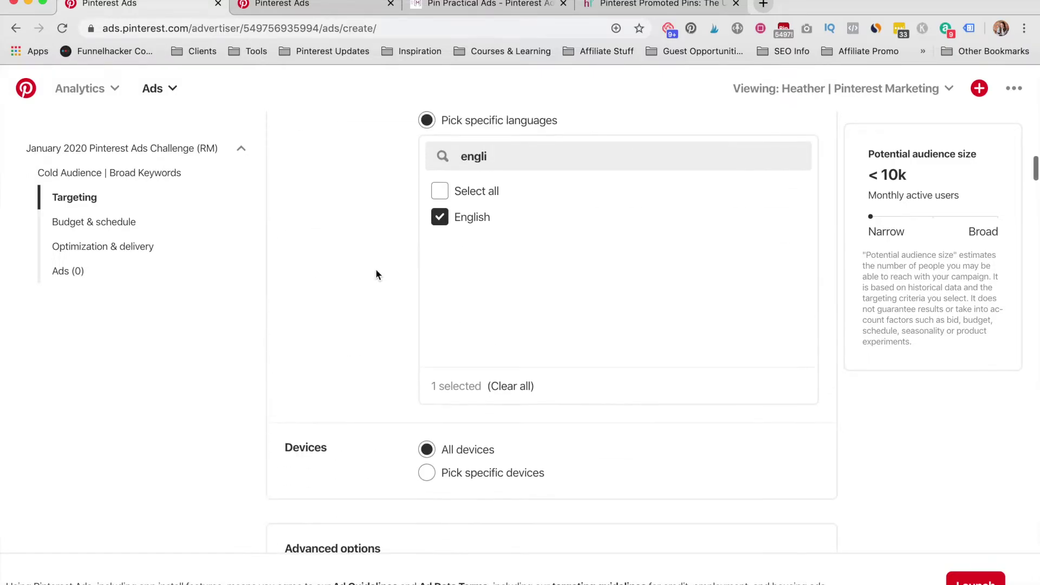
pyautogui.scroll(3, 486, 253)
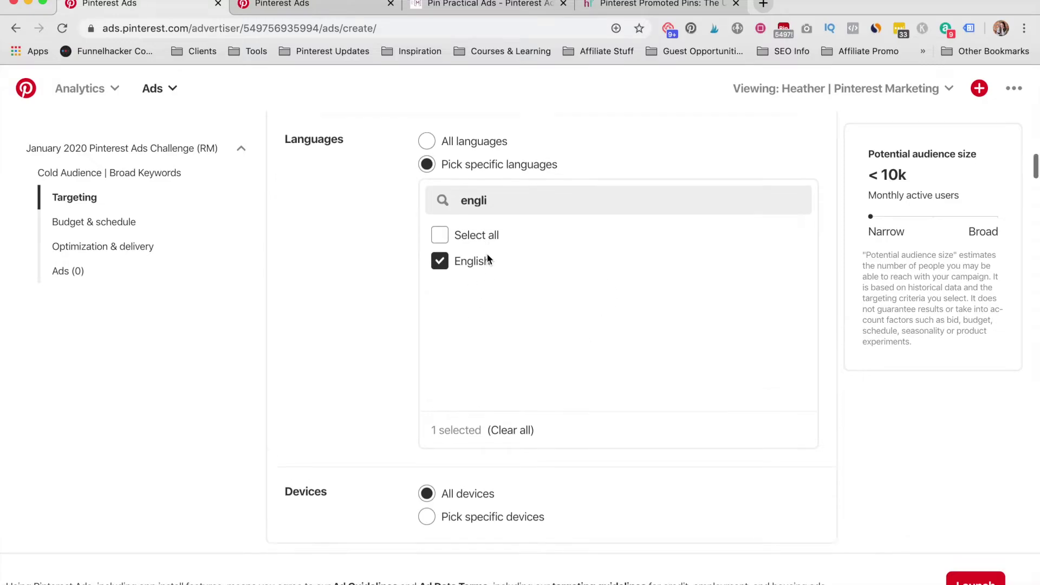
pyautogui.click(426, 184)
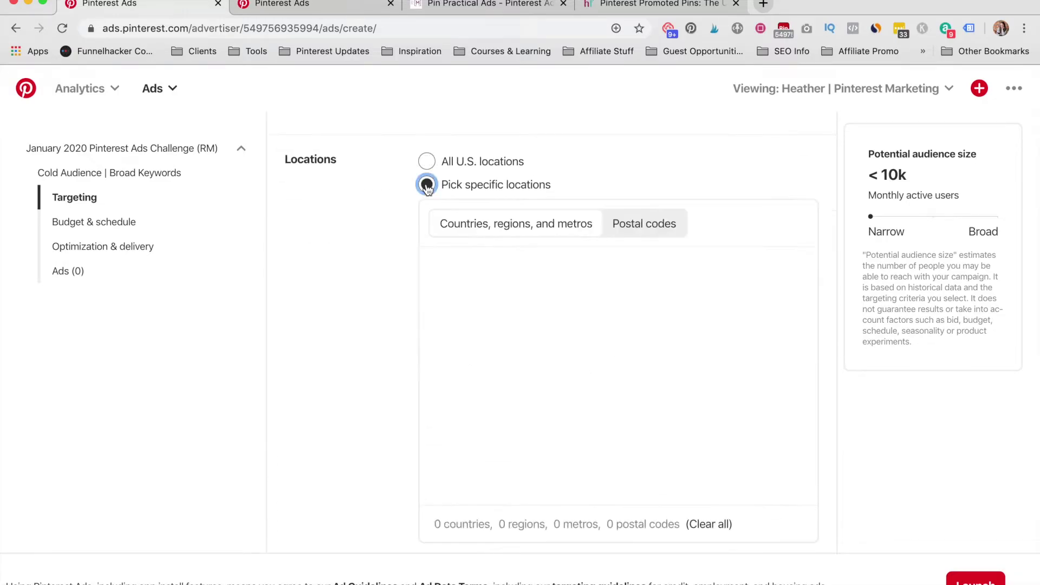
pyautogui.scroll(-15, 479, 354)
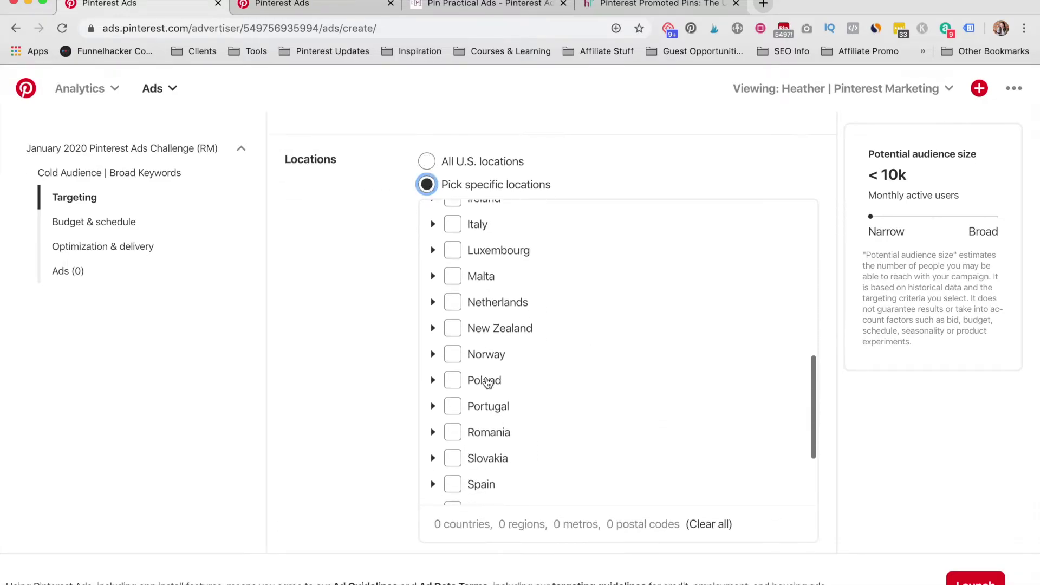
pyautogui.scroll(15, 488, 382)
pyautogui.click(427, 161)
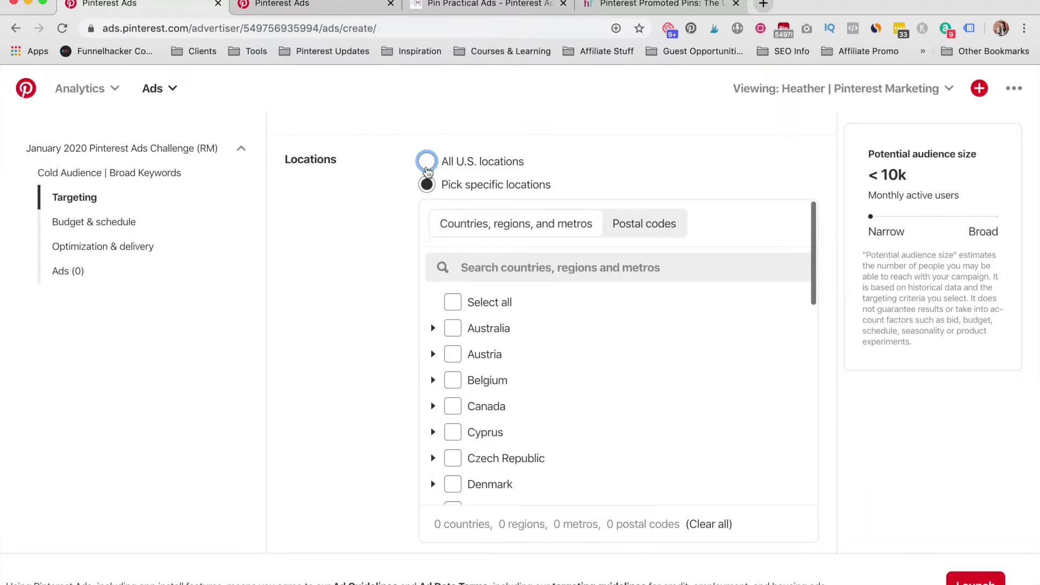
# Set the ad group placement to Search and check the explanations of the Browse and Search placements.
pyautogui.scroll(-10, 386, 306)
pyautogui.scroll(-3, 386, 307)
pyautogui.scroll(10, 386, 307)
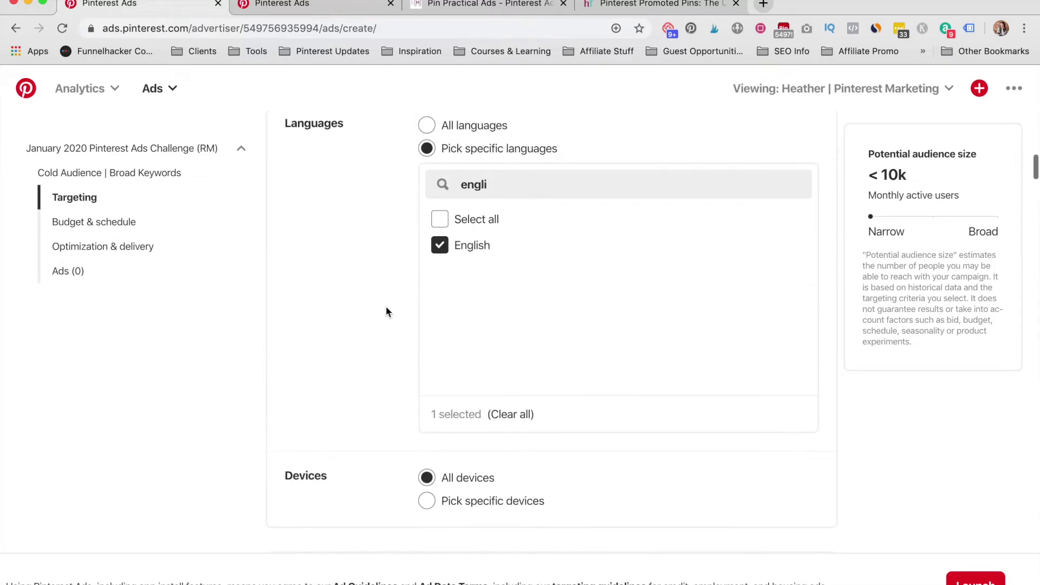
pyautogui.scroll(2, 399, 215)
pyautogui.scroll(-1, 406, 324)
pyautogui.scroll(-7, 406, 329)
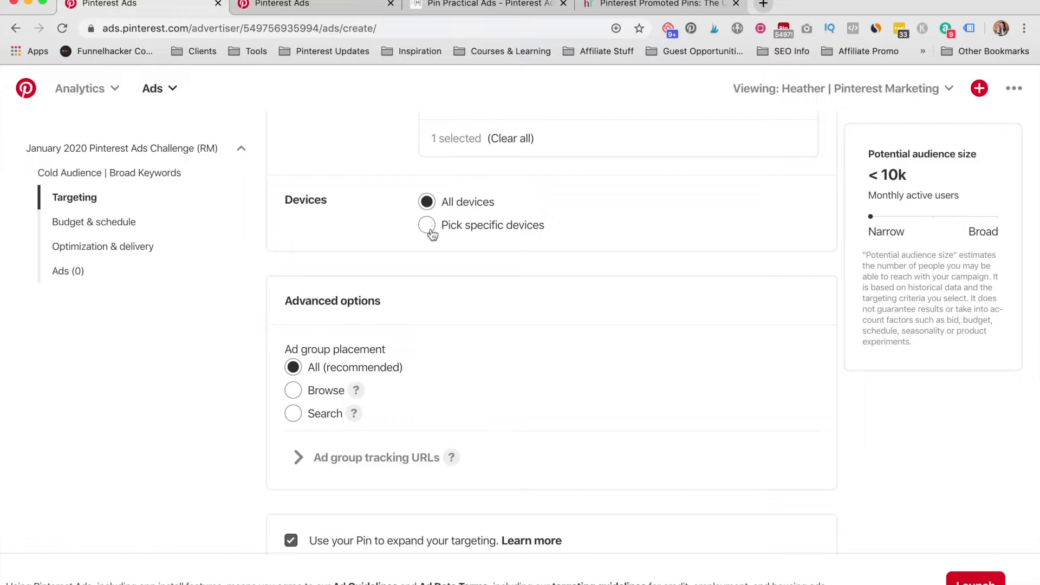
pyautogui.scroll(-1, 378, 238)
pyautogui.scroll(-2, 378, 239)
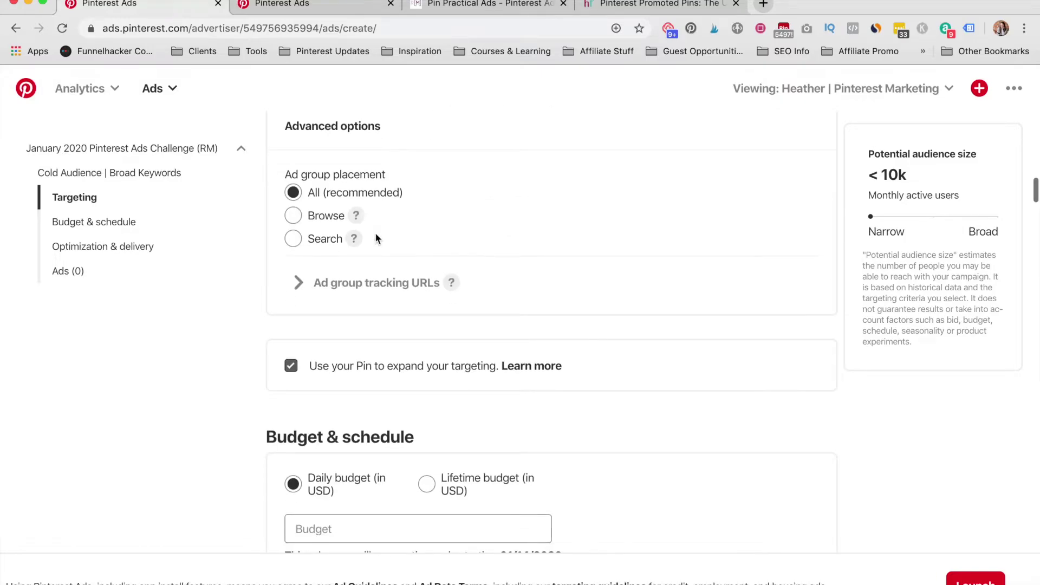
pyautogui.click(293, 241)
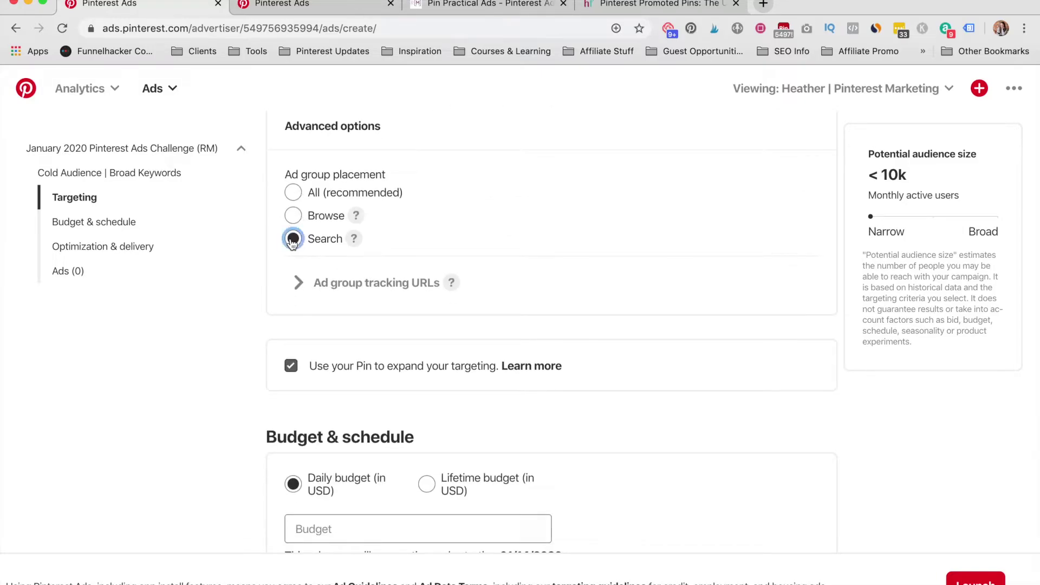
pyautogui.click(453, 225)
pyautogui.moveTo(357, 219)
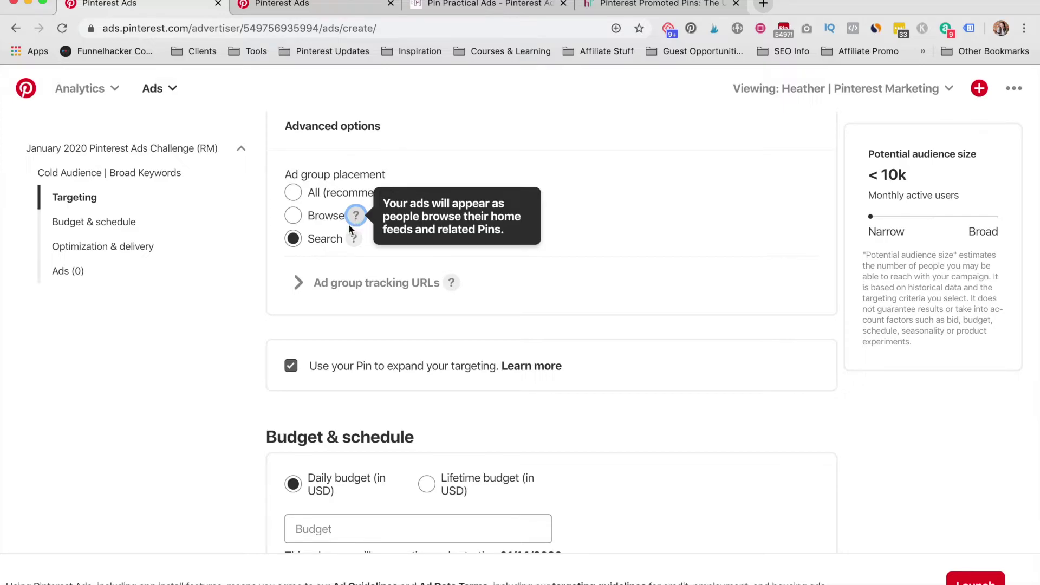
pyautogui.moveTo(355, 243)
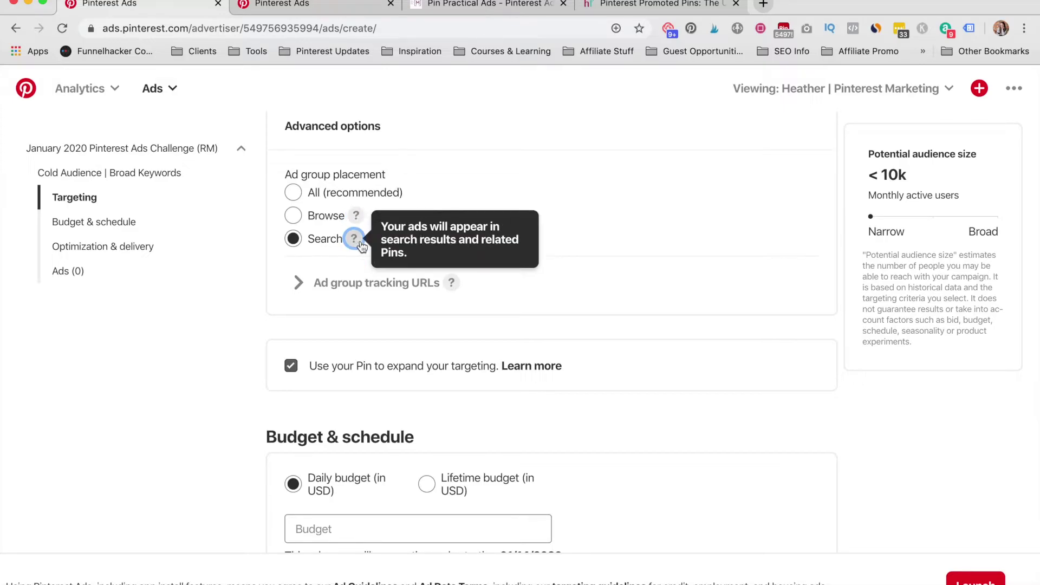
# Set the ad group's daily budget to 5.00 USD and expand the ad group dates.
pyautogui.scroll(-5, 295, 163)
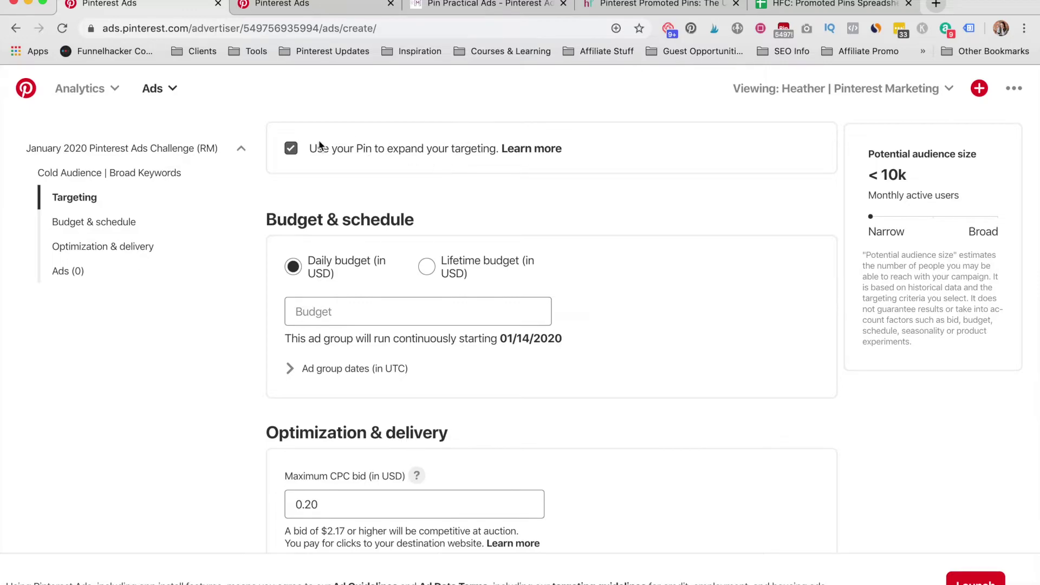
pyautogui.scroll(-3, 304, 181)
pyautogui.scroll(1, 304, 181)
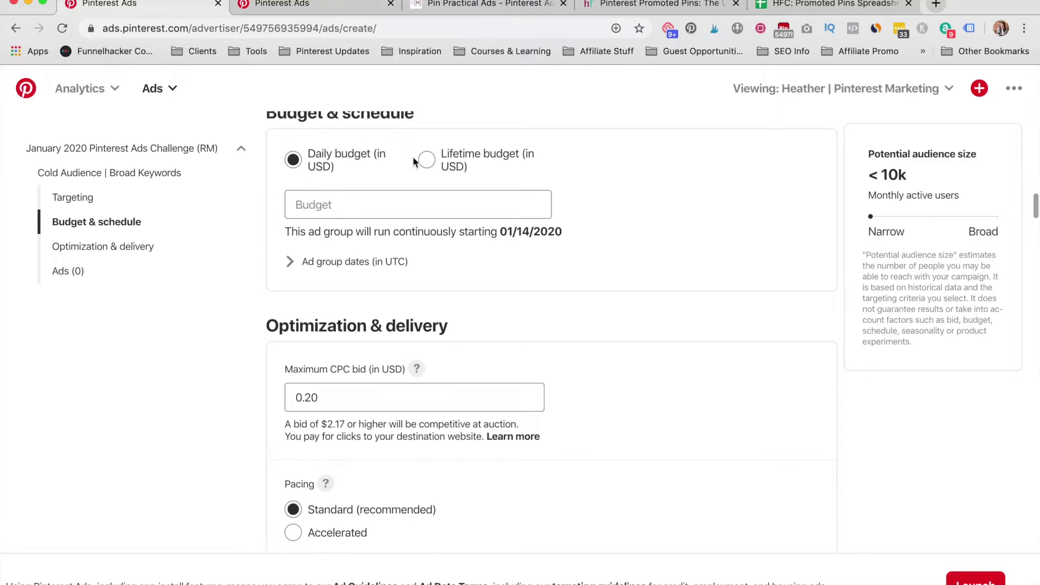
pyautogui.scroll(1, 395, 215)
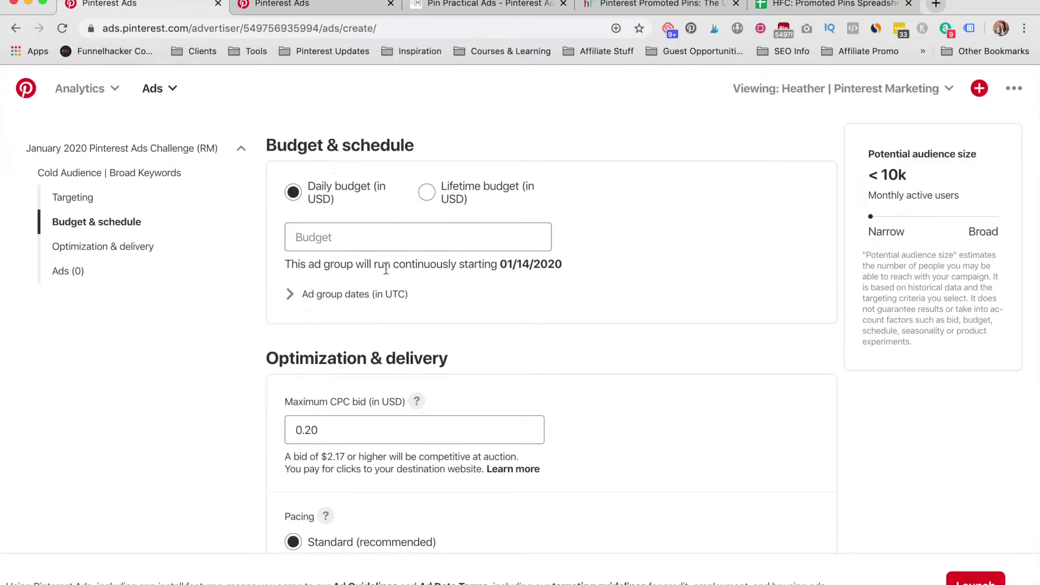
pyautogui.click(332, 239)
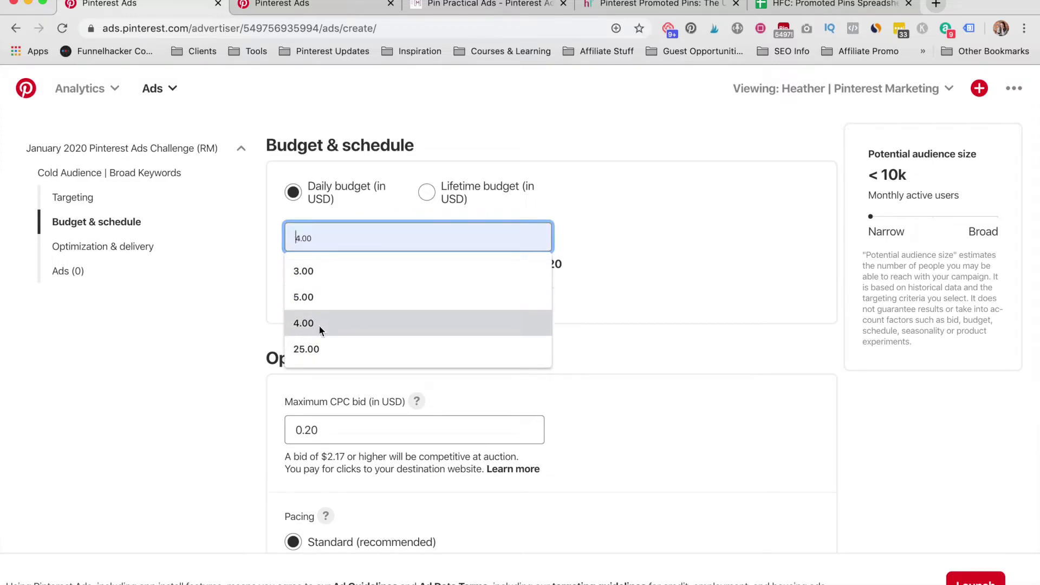
pyautogui.click(326, 296)
pyautogui.click(291, 309)
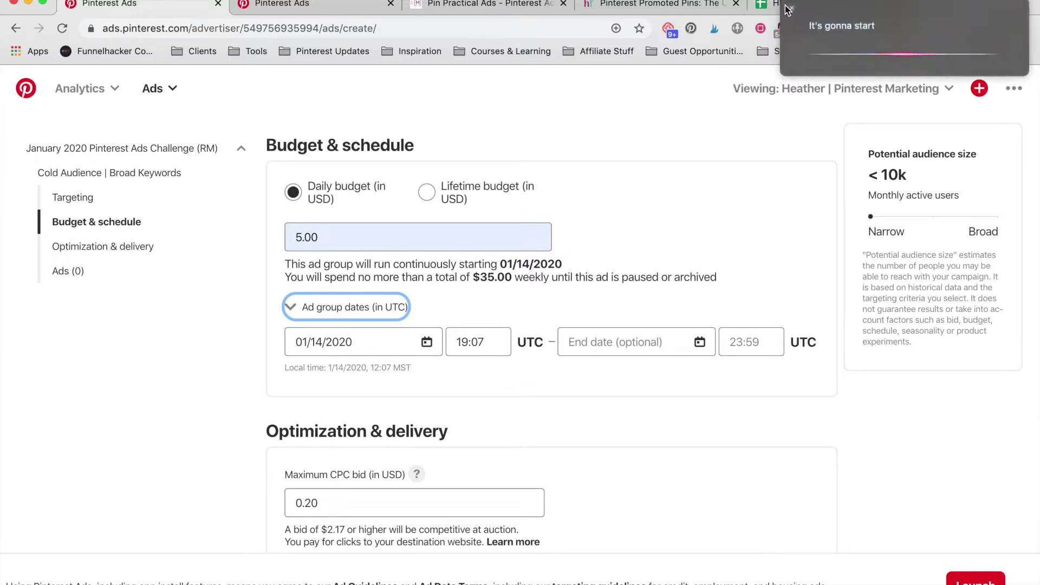
# Examine the ad group's maximum CPC bid, the competitive bid suggestion beneath it and the pacing options.
pyautogui.click(788, 10)
pyautogui.scroll(-5, 569, 260)
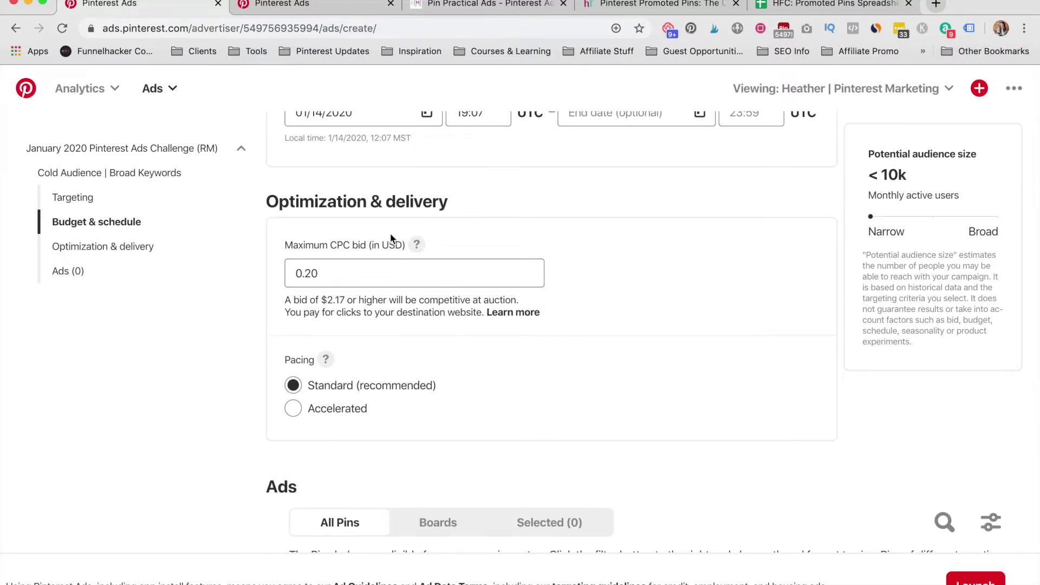
pyautogui.scroll(-2, 391, 233)
pyautogui.doubleClick(354, 186)
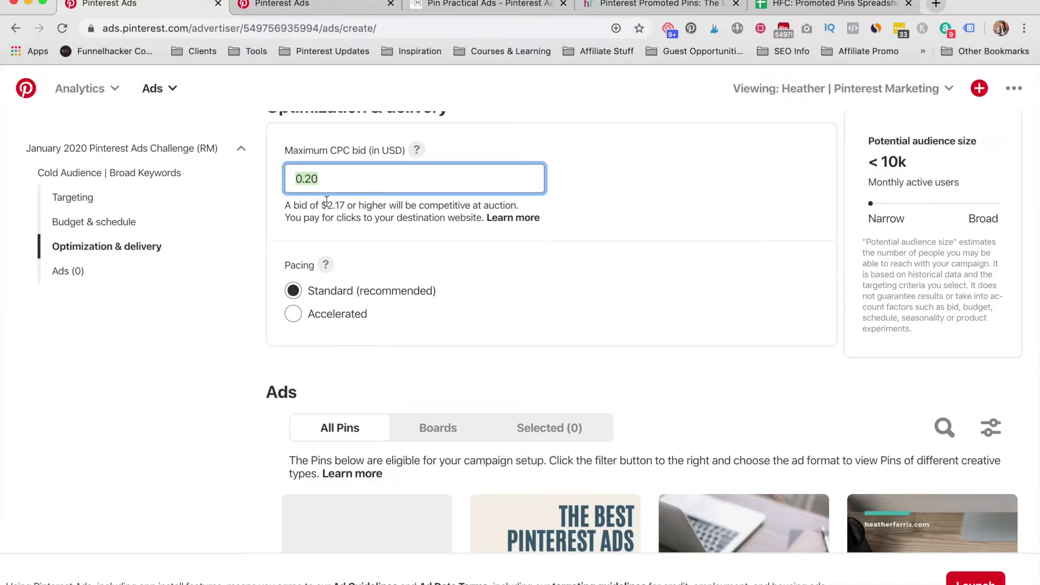
pyautogui.moveTo(328, 204); pyautogui.dragTo(345, 203)
pyautogui.doubleClick(327, 183)
pyautogui.click(329, 180)
pyautogui.scroll(3, 256, 298)
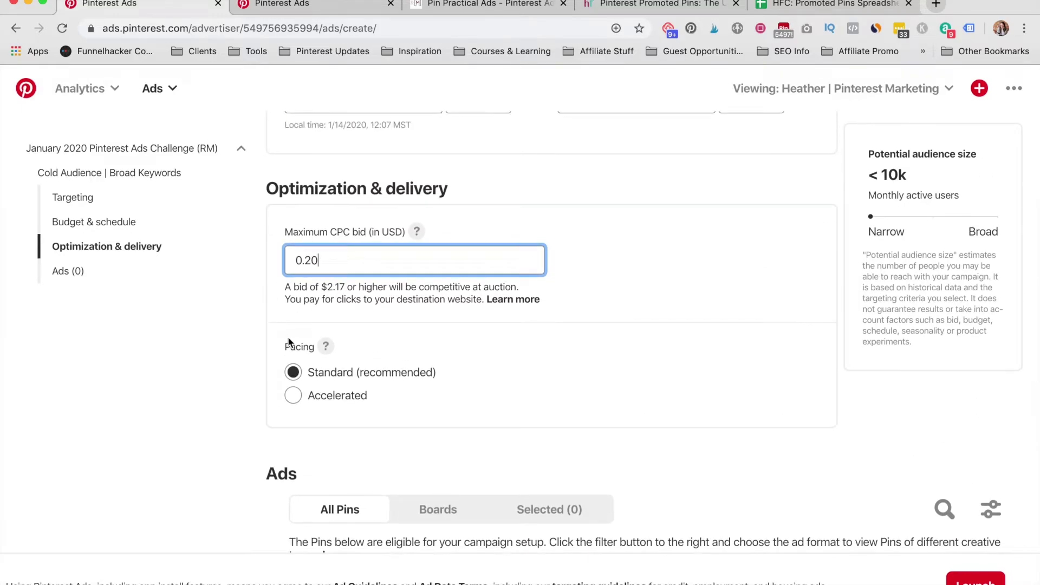
# Compare the maximum CPC bid with the ad group's daily budget and weekly spending limit.
pyautogui.scroll(3, 289, 342)
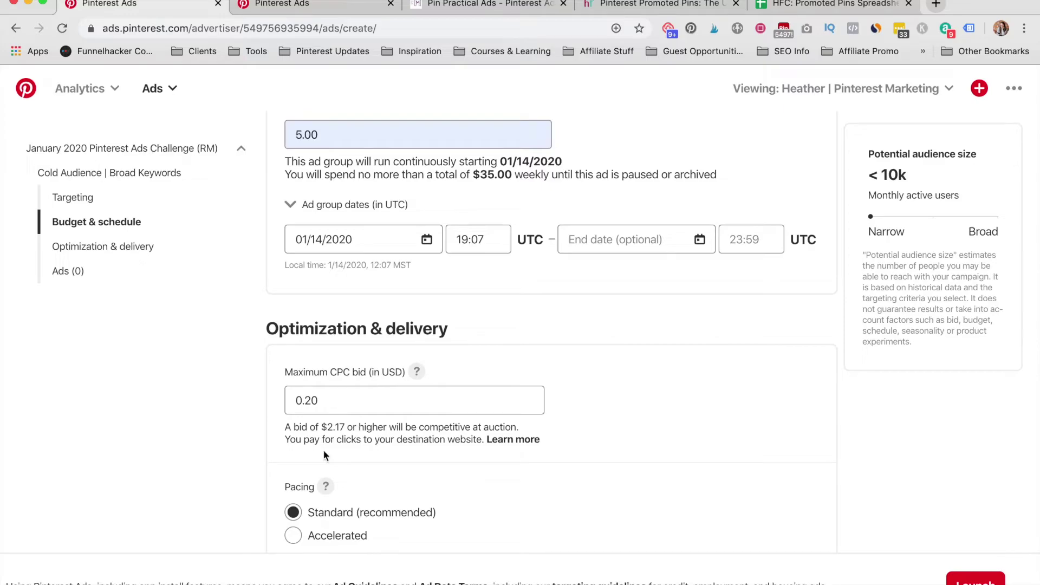
pyautogui.click(341, 371)
pyautogui.doubleClick(341, 372)
pyautogui.click(328, 402)
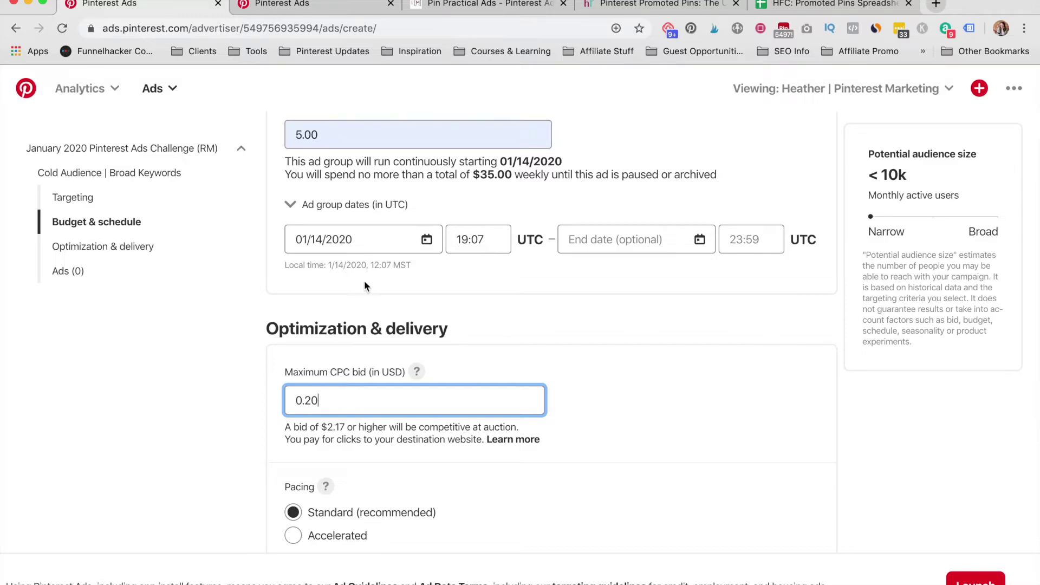
pyautogui.moveTo(297, 135); pyautogui.dragTo(341, 145)
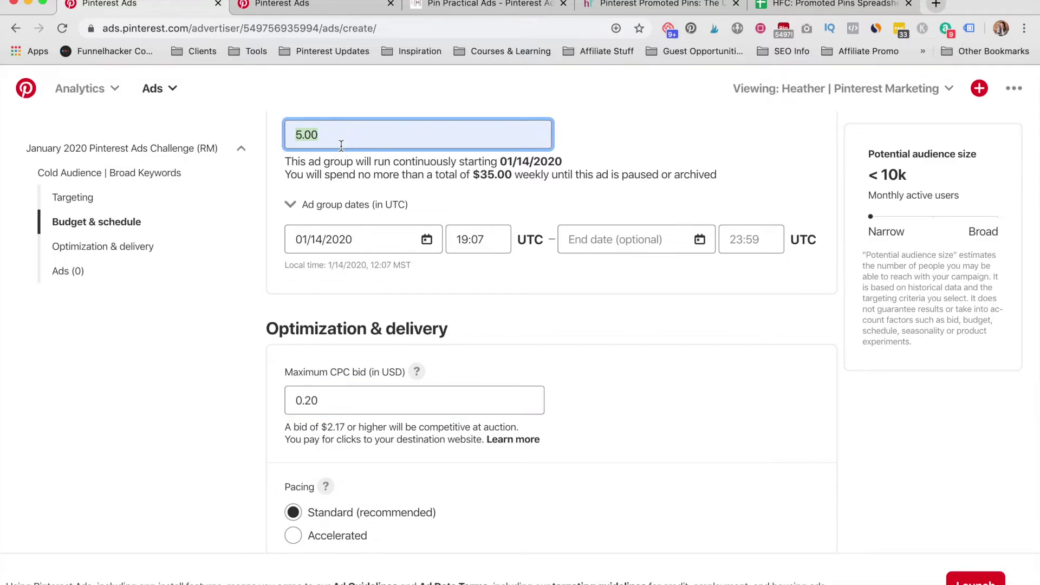
pyautogui.click(319, 135)
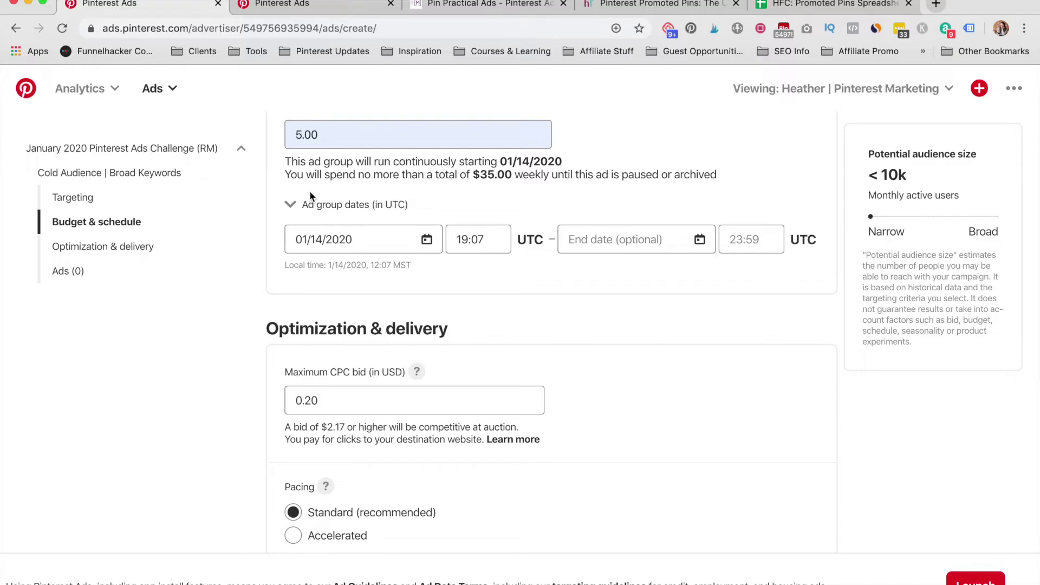
# Select the first "The Best Pinterest Ads Training Anywhere!" Pin as the ad and launch the campaign.
pyautogui.scroll(-7, 310, 191)
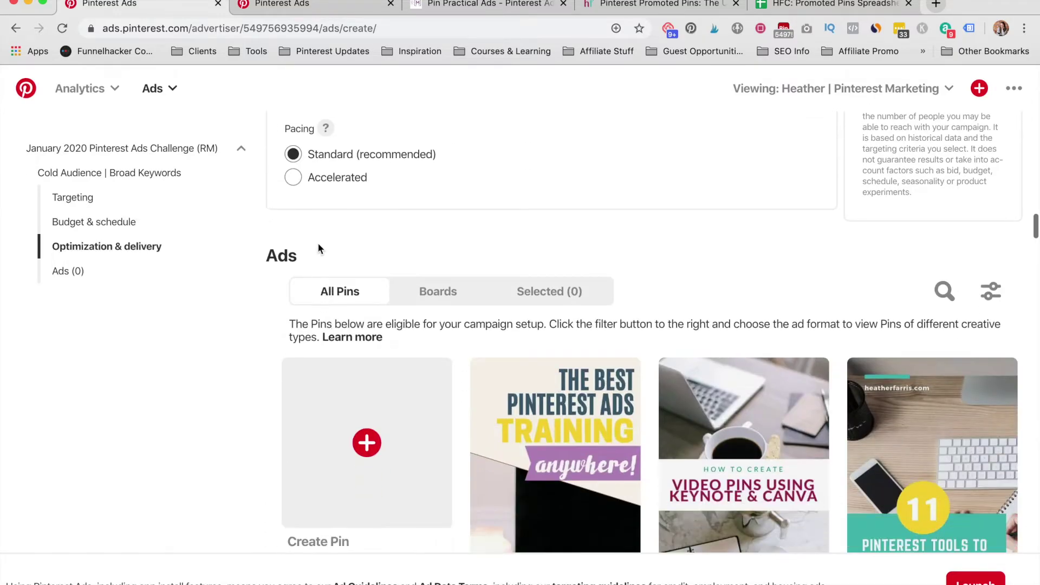
pyautogui.scroll(-3, 317, 249)
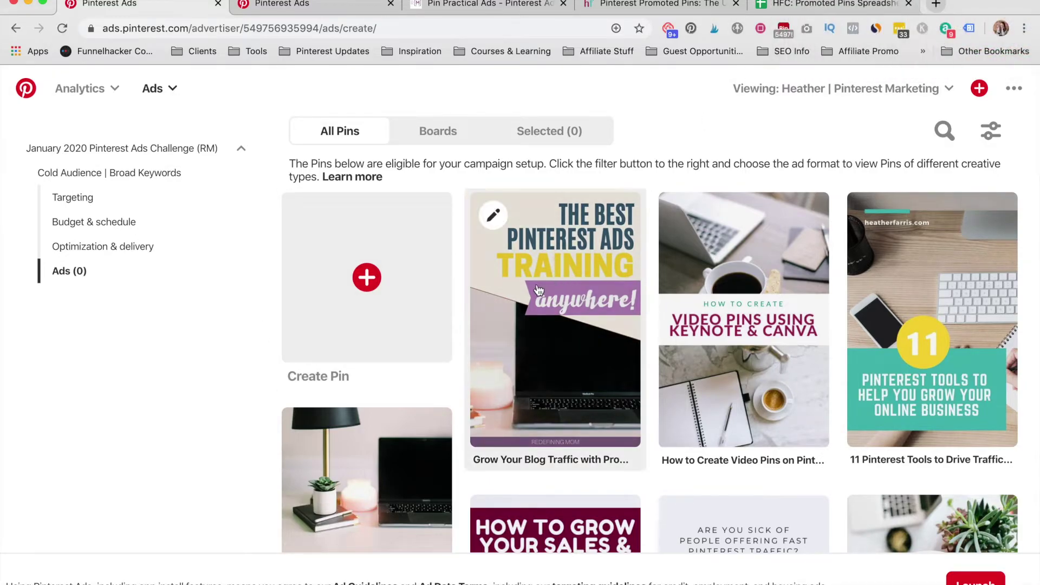
pyautogui.click(551, 363)
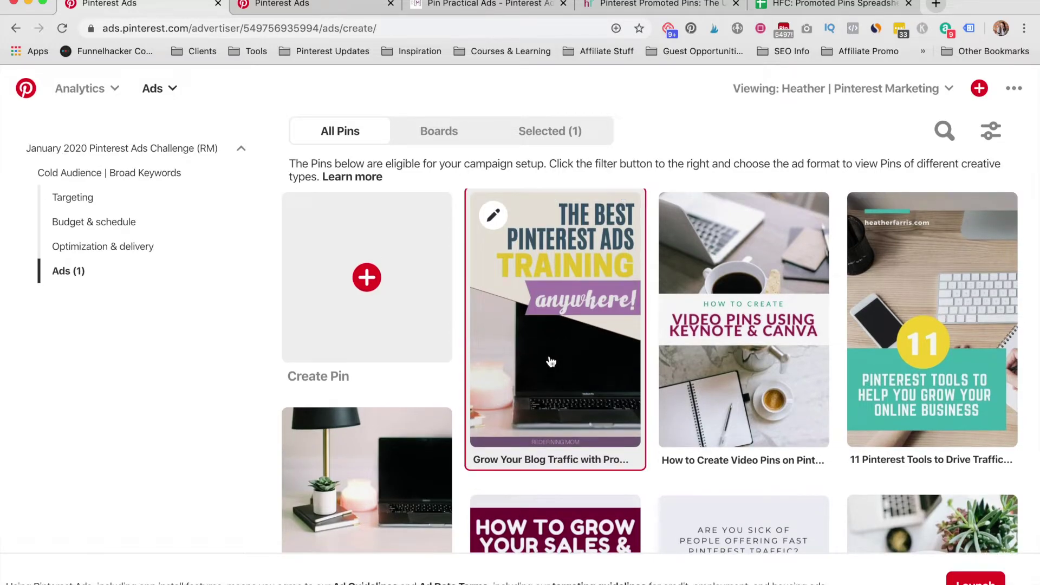
pyautogui.scroll(-8, 551, 362)
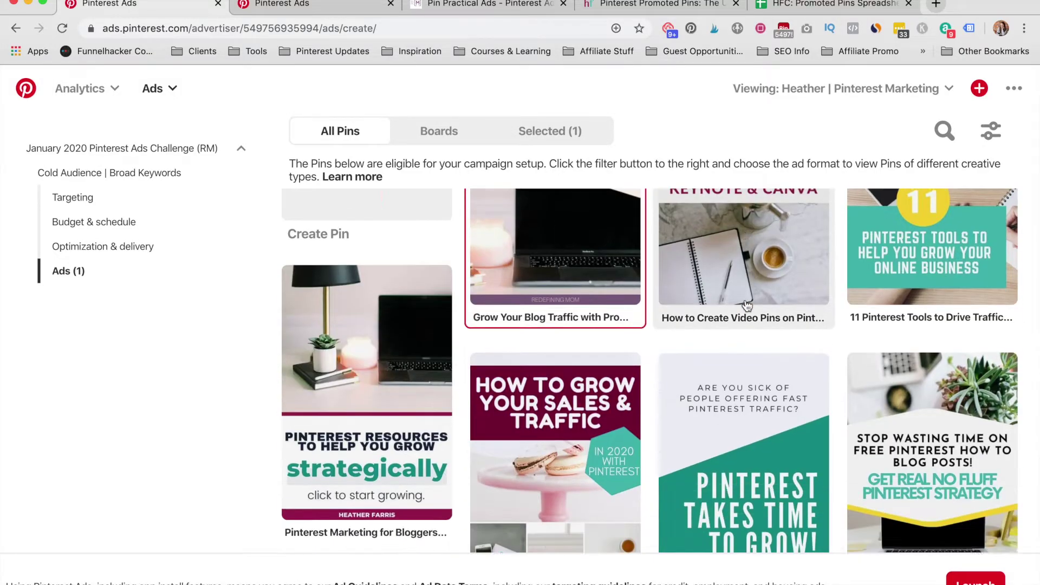
pyautogui.scroll(-5, 707, 430)
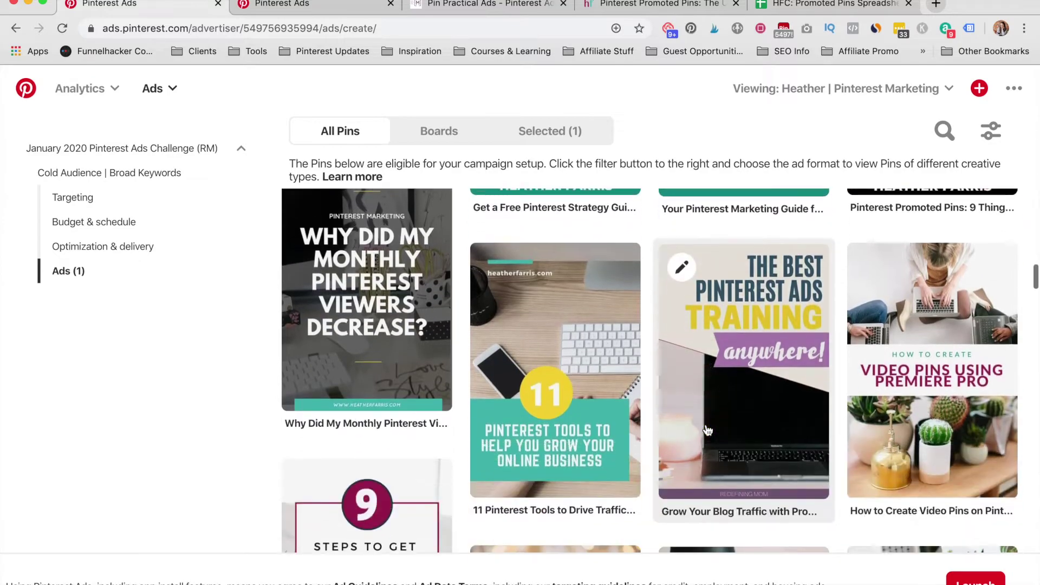
pyautogui.scroll(-3, 706, 429)
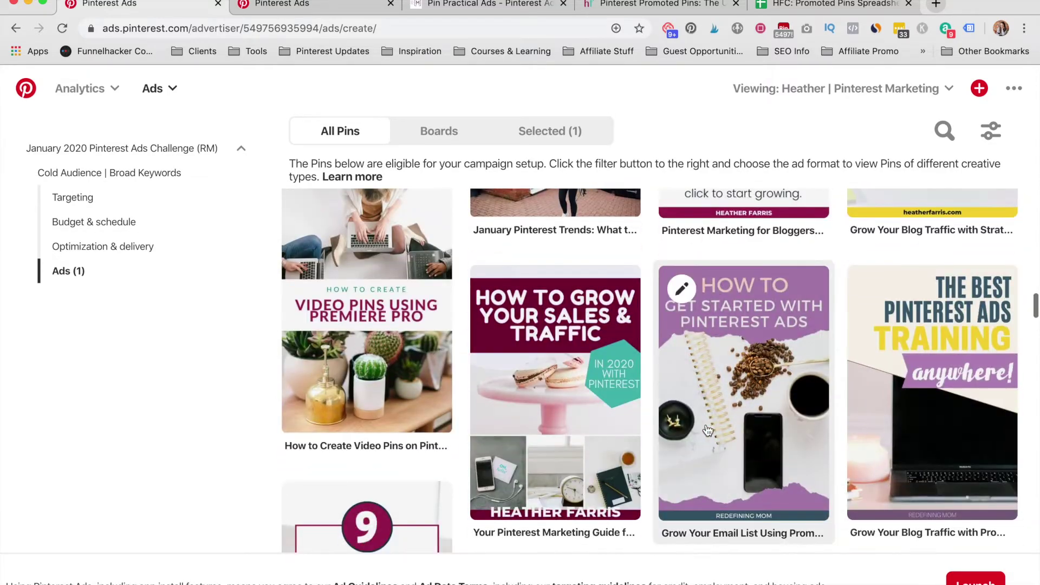
pyautogui.click(975, 580)
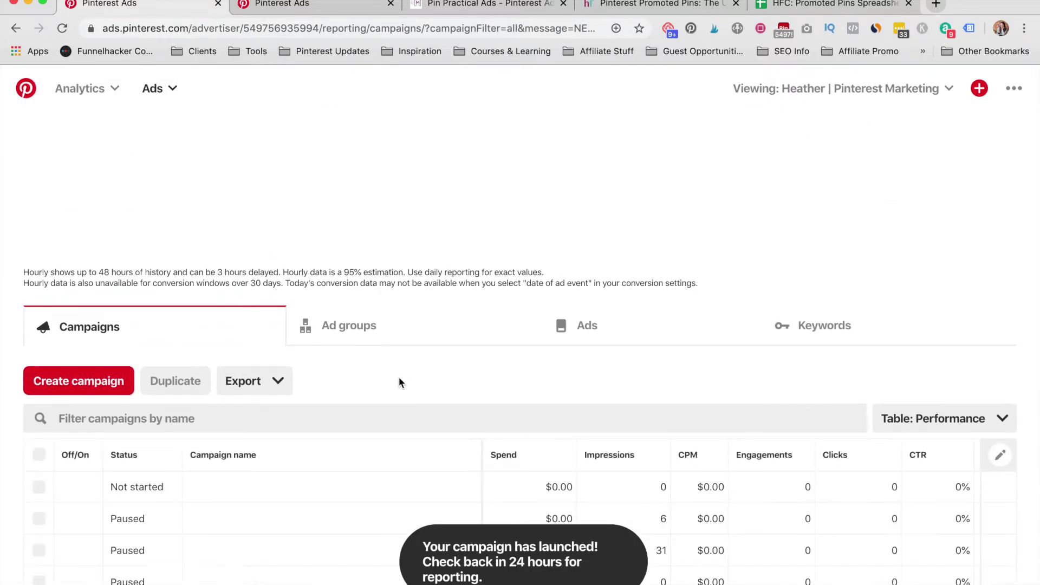
# Open the January 2020 Pinterest Ads Challenge (RM) campaign and drill into its Cold Audience | Broad Keywords ad group to view the ads.
pyautogui.scroll(-3, 292, 466)
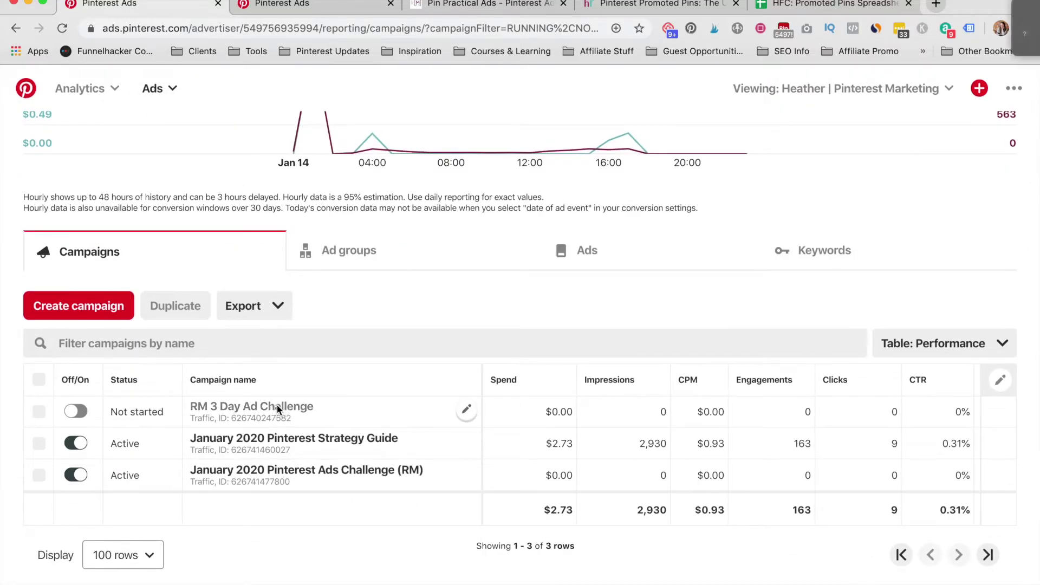
pyautogui.click(787, 10)
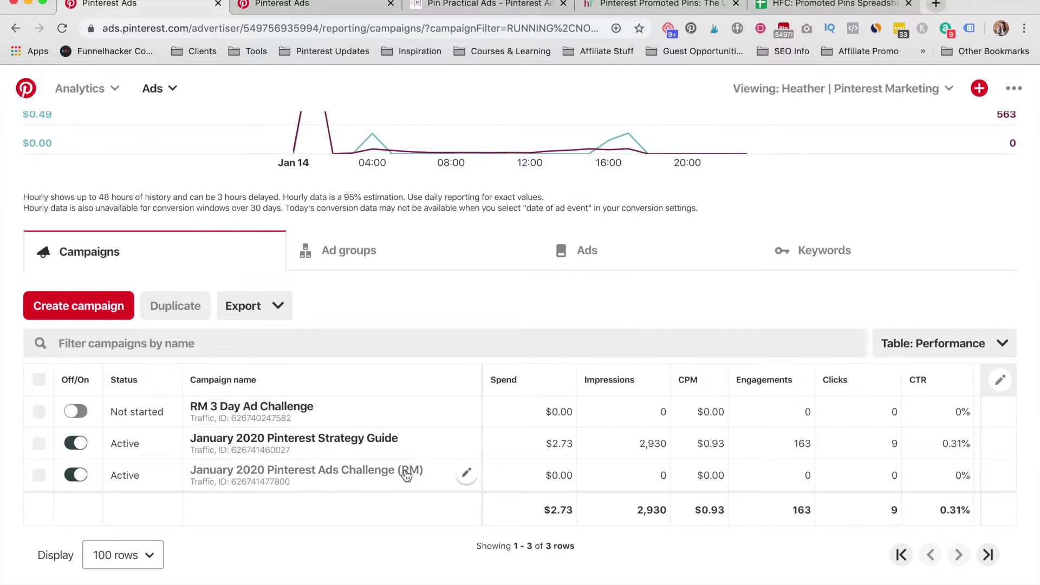
pyautogui.click(293, 472)
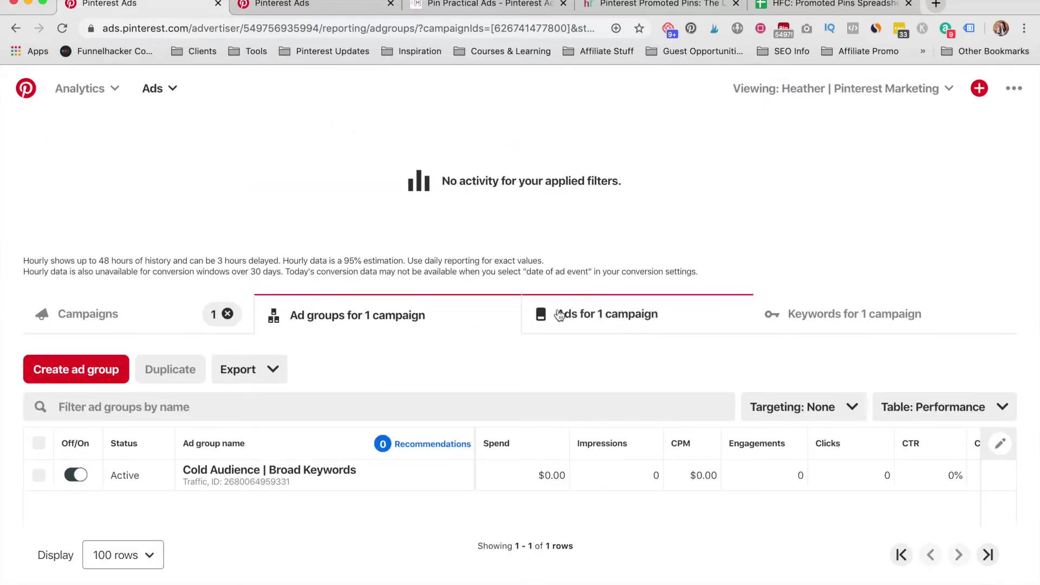
pyautogui.click(336, 476)
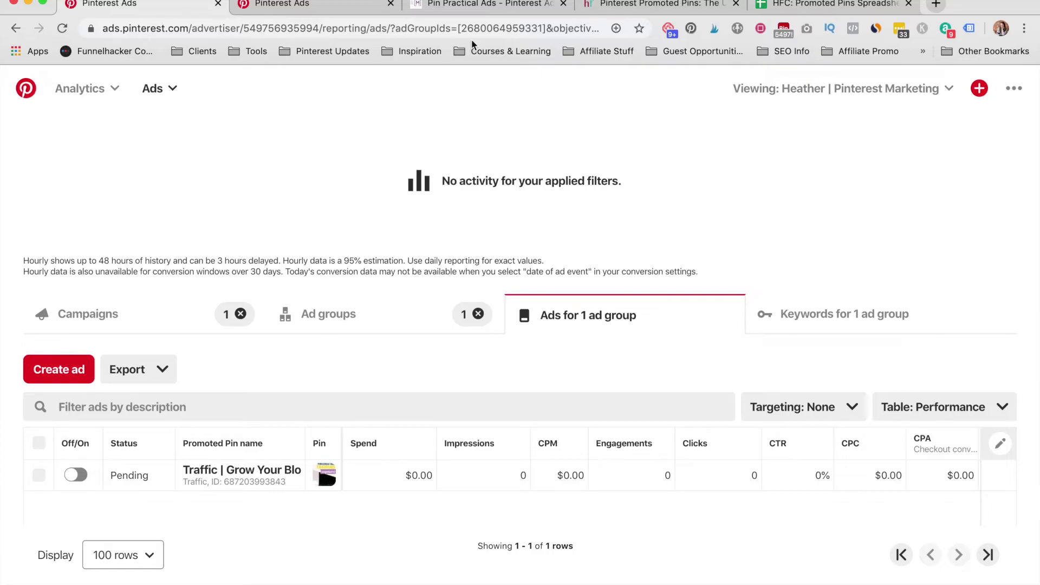
# Bring up the Pin Practical Ads landing page and glance through it.
pyautogui.click(473, 4)
pyautogui.scroll(-3, 758, 284)
pyautogui.scroll(3, 758, 284)
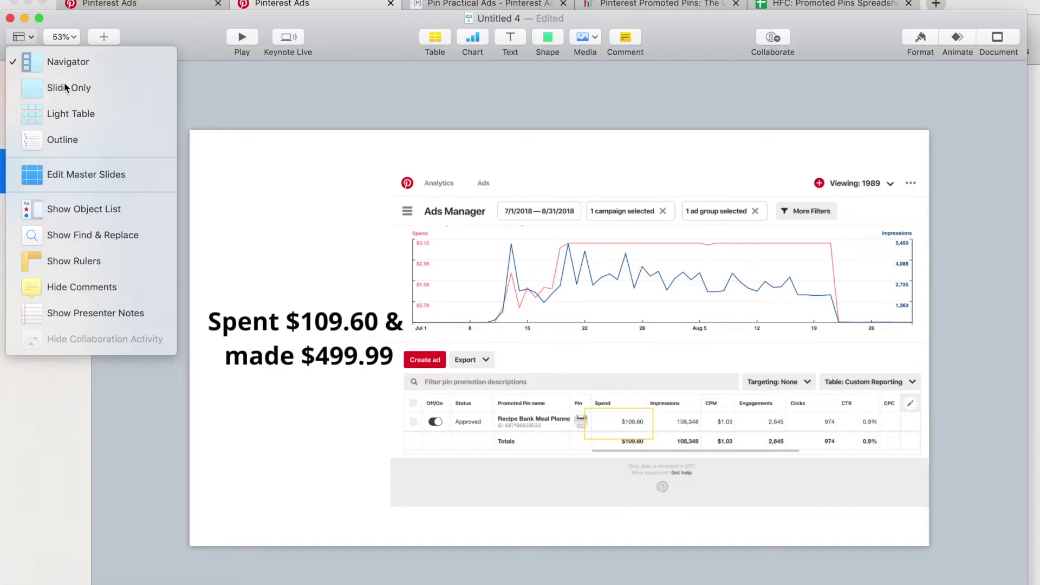
# In Keynote, view the "Spent $109.60 & made $499.99" slide in Slide Only view and restore the Navigator view.
pyautogui.click(59, 86)
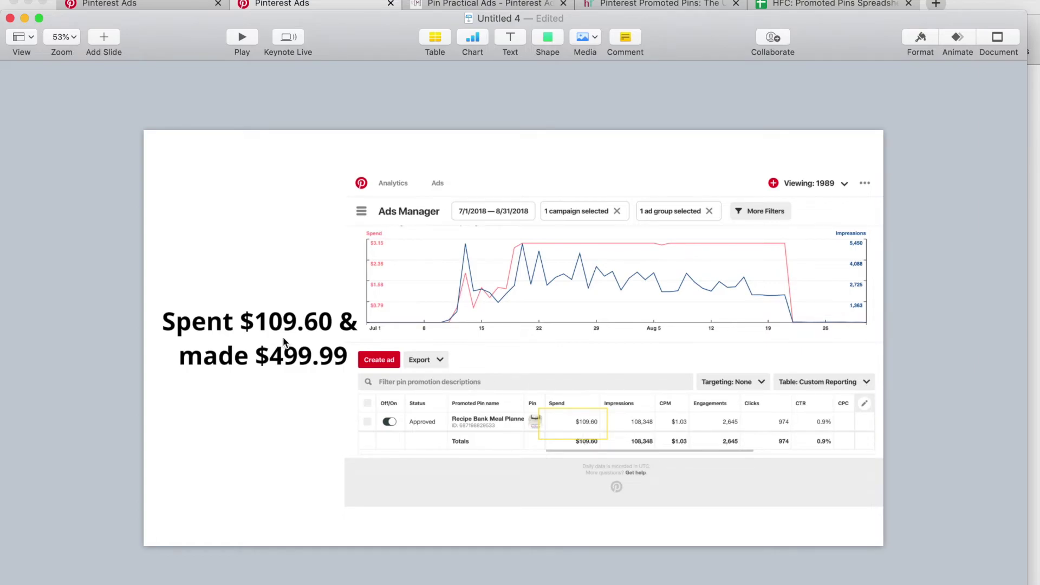
pyautogui.click(30, 36)
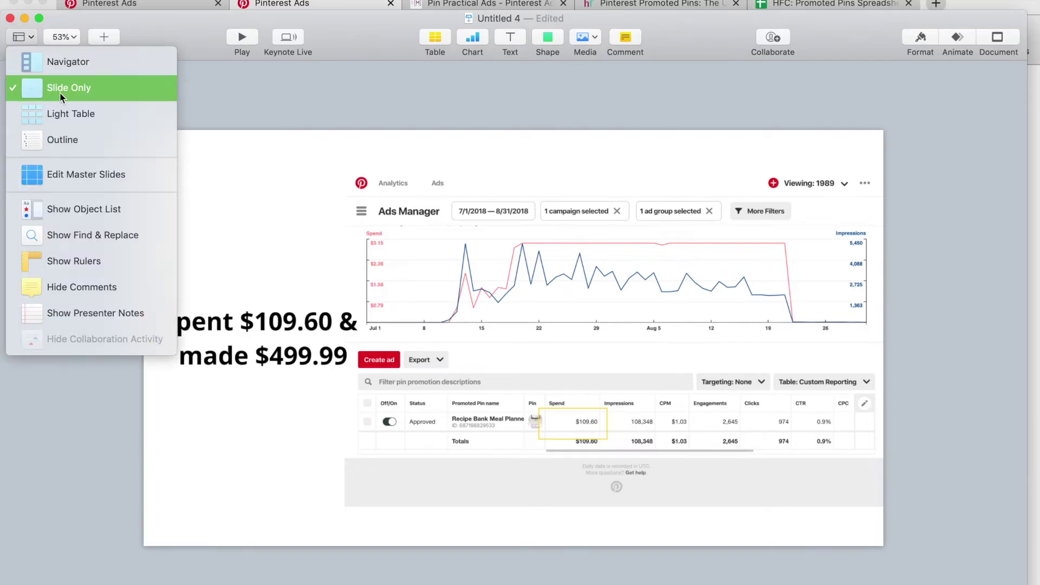
pyautogui.click(68, 70)
# Show slide 4 with the WooCommerce sales report and slide 5, "How Do I Get Started with Ads?".
pyautogui.click(58, 213)
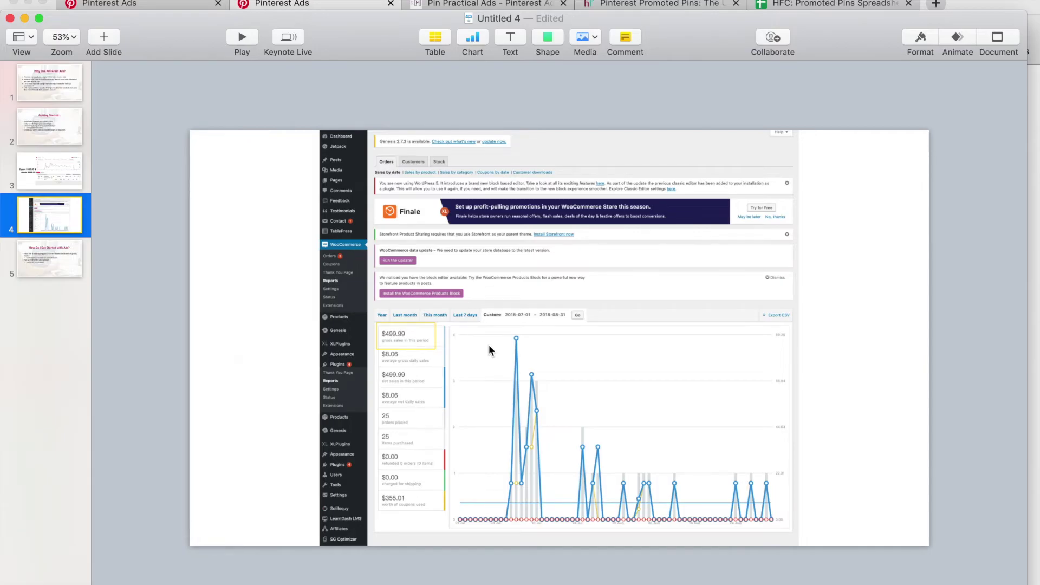
pyautogui.press('Down')
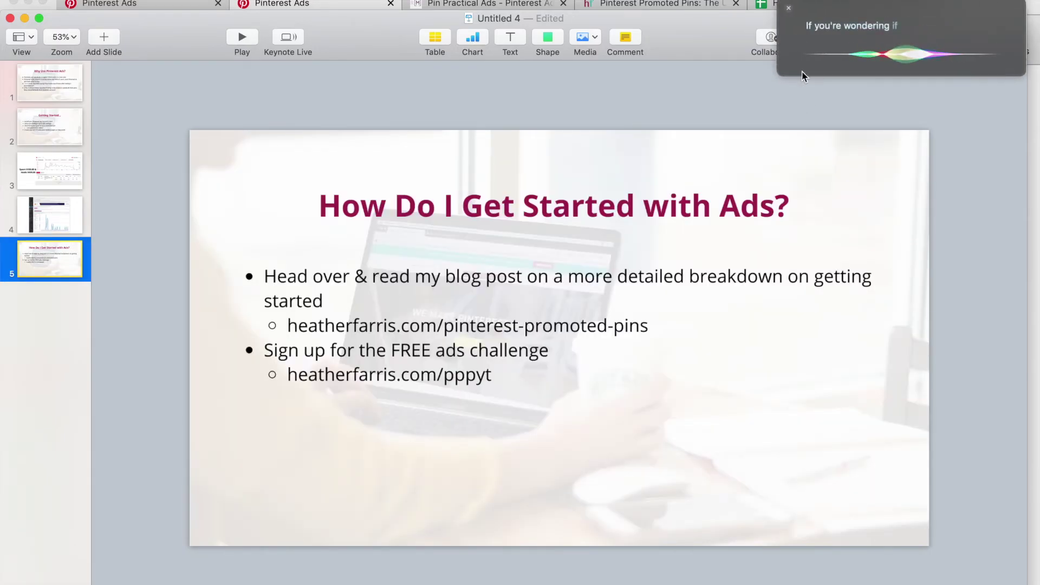
pyautogui.click(789, 8)
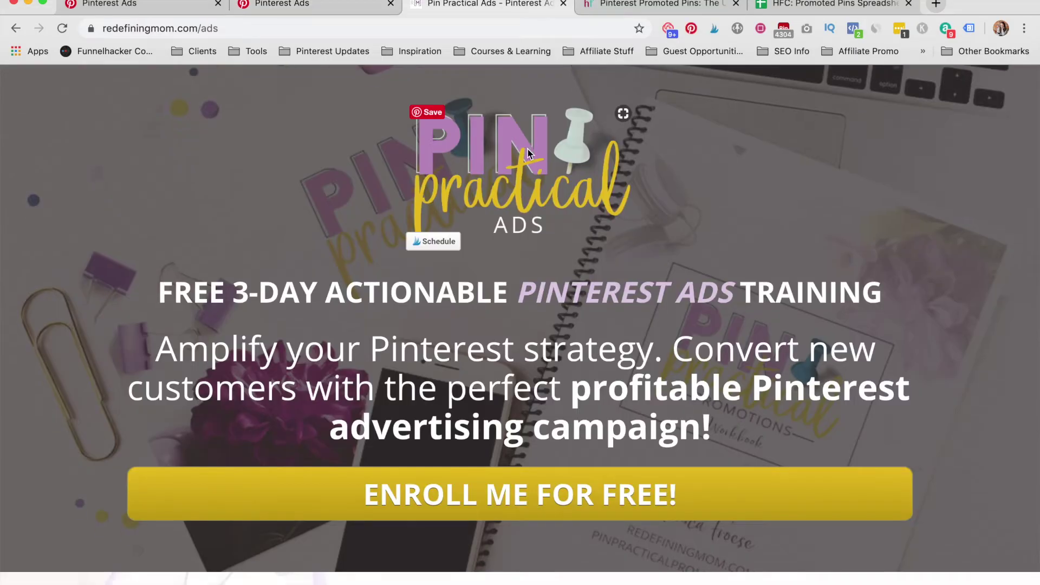
# Read what the free 3-day actionable Pinterest Ads training on redefiningmom.com/ads covers.
pyautogui.scroll(-6, 505, 406)
pyautogui.scroll(-7, 505, 406)
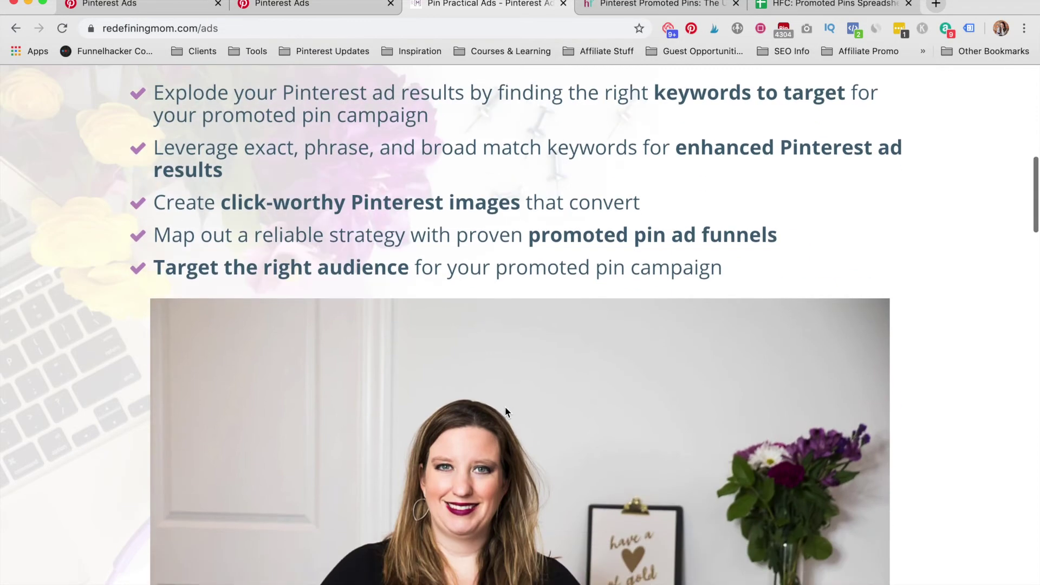
pyautogui.scroll(4, 505, 406)
pyautogui.scroll(-5, 382, 447)
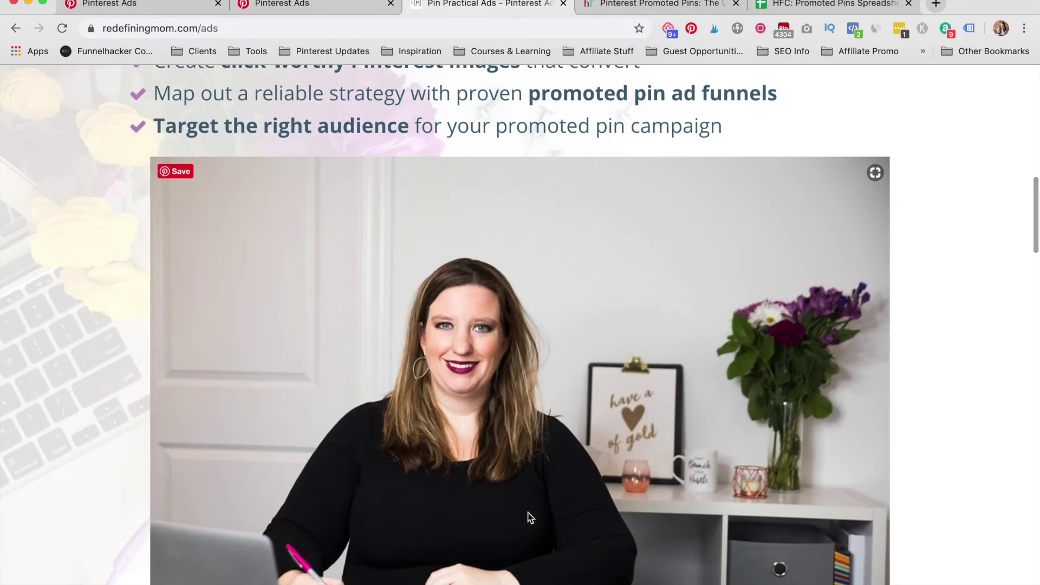
pyautogui.scroll(4, 500, 507)
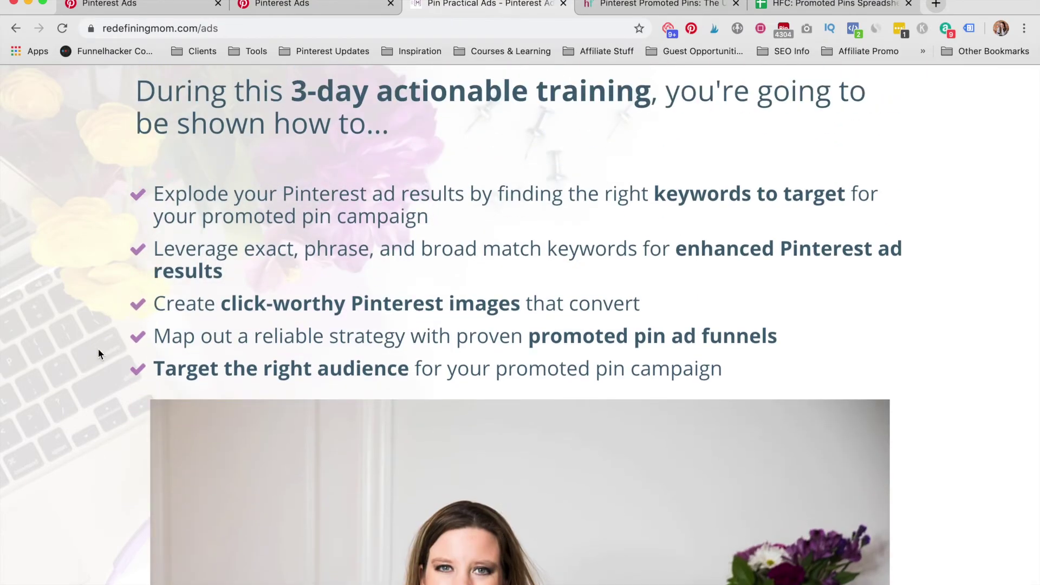